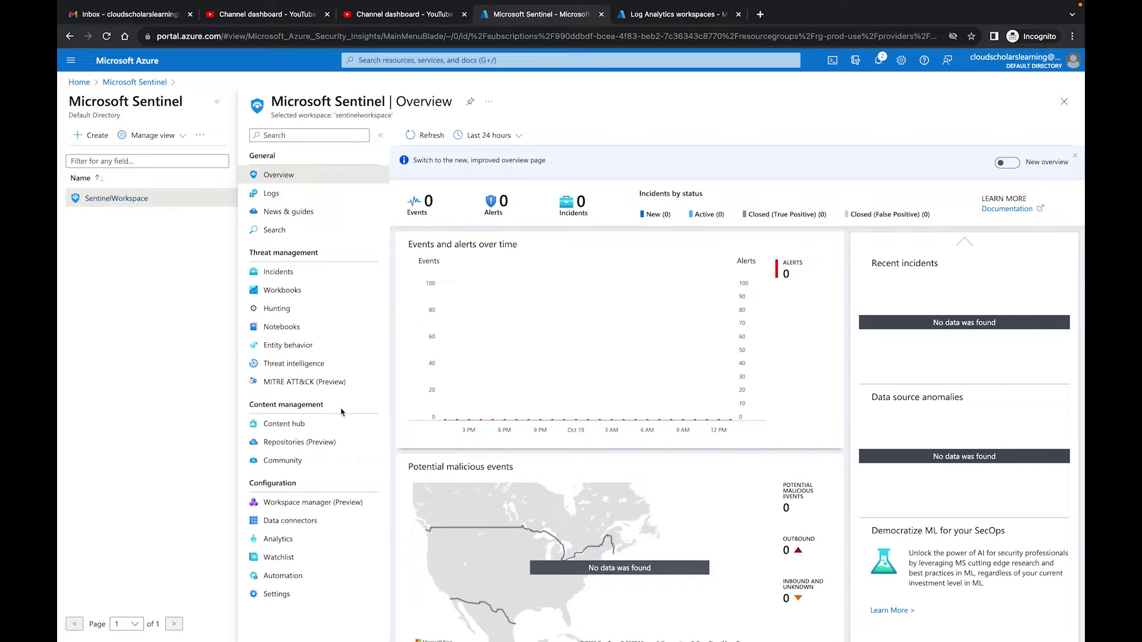
Go from Data connectors to the Content hub, which lists 316 solutions and 271 standalone contents
left_click(304, 522)
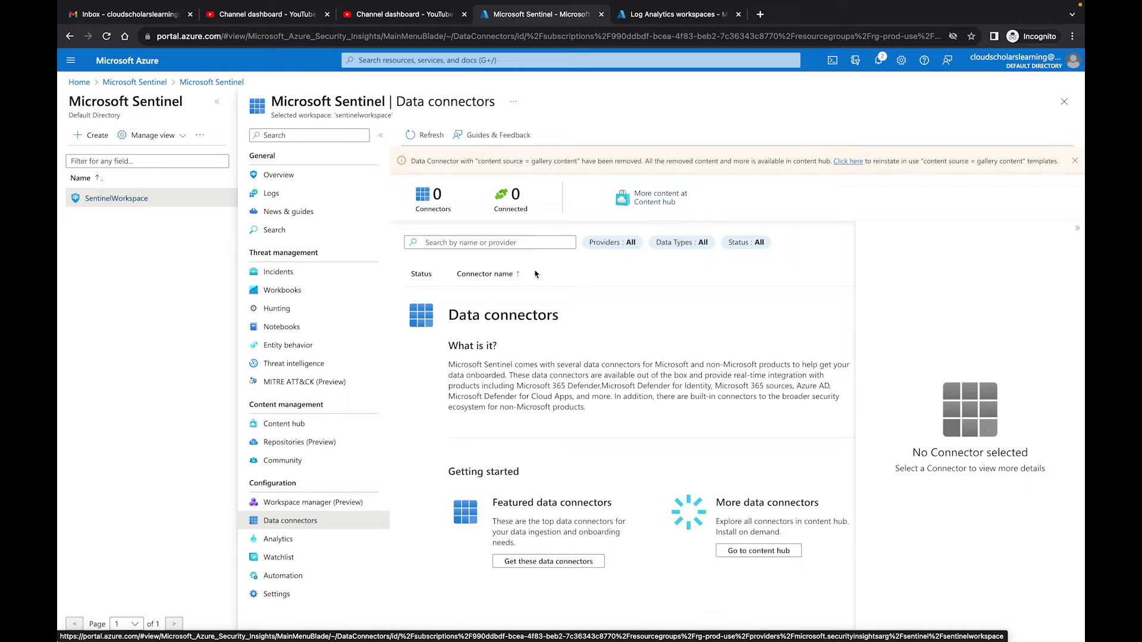
left_click(290, 426)
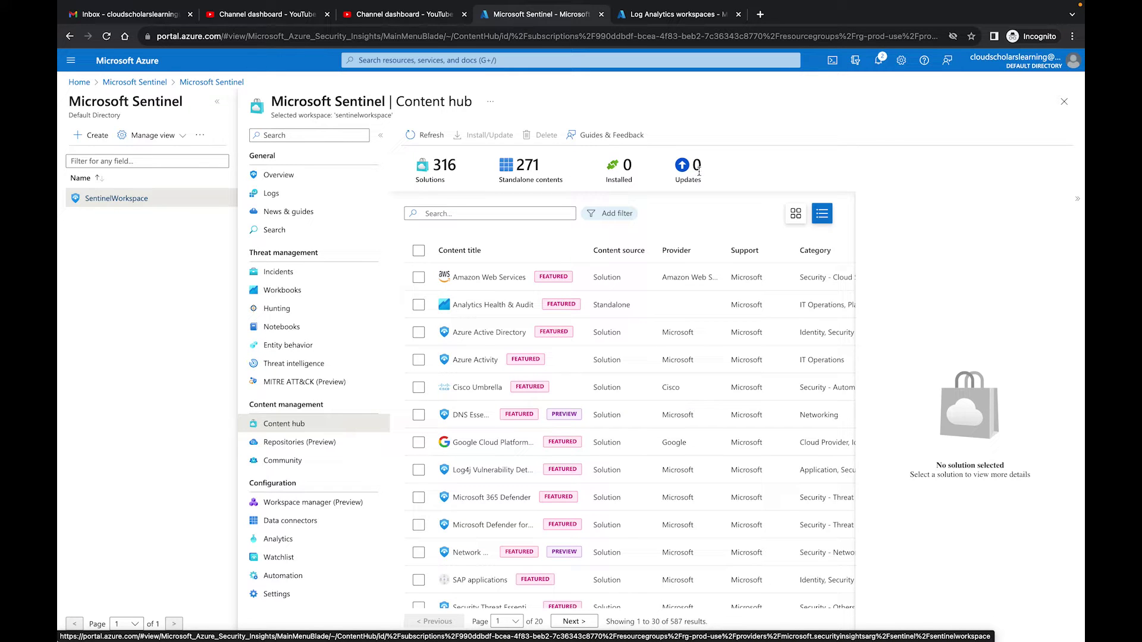
Switch the Content hub between card and list views, ending in list view
left_click(791, 217)
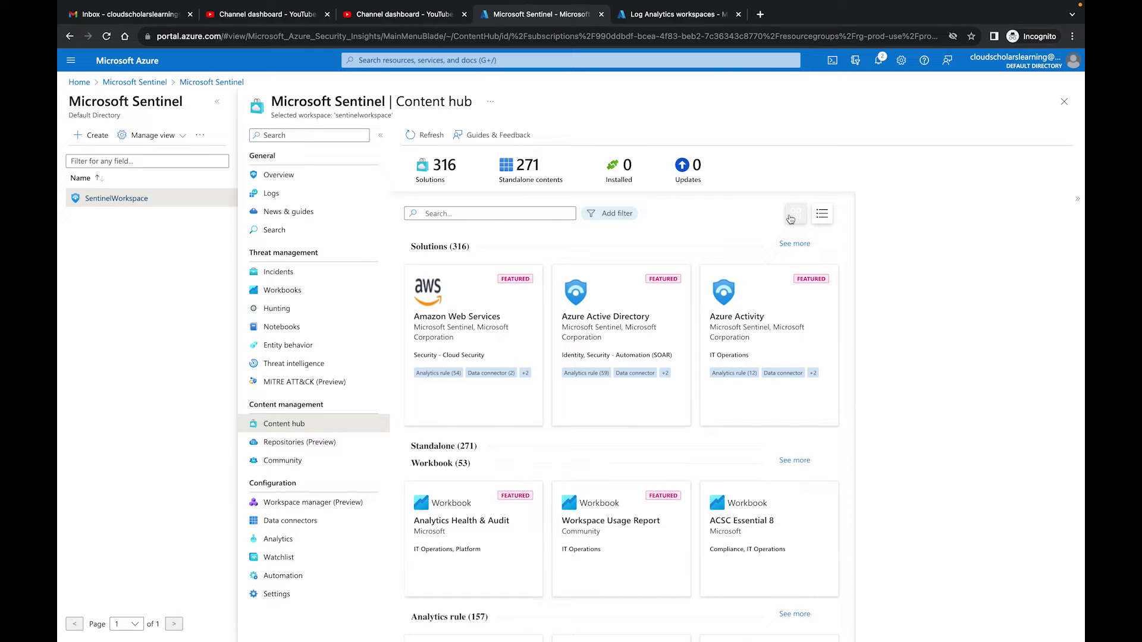
left_click(793, 221)
left_click(826, 219)
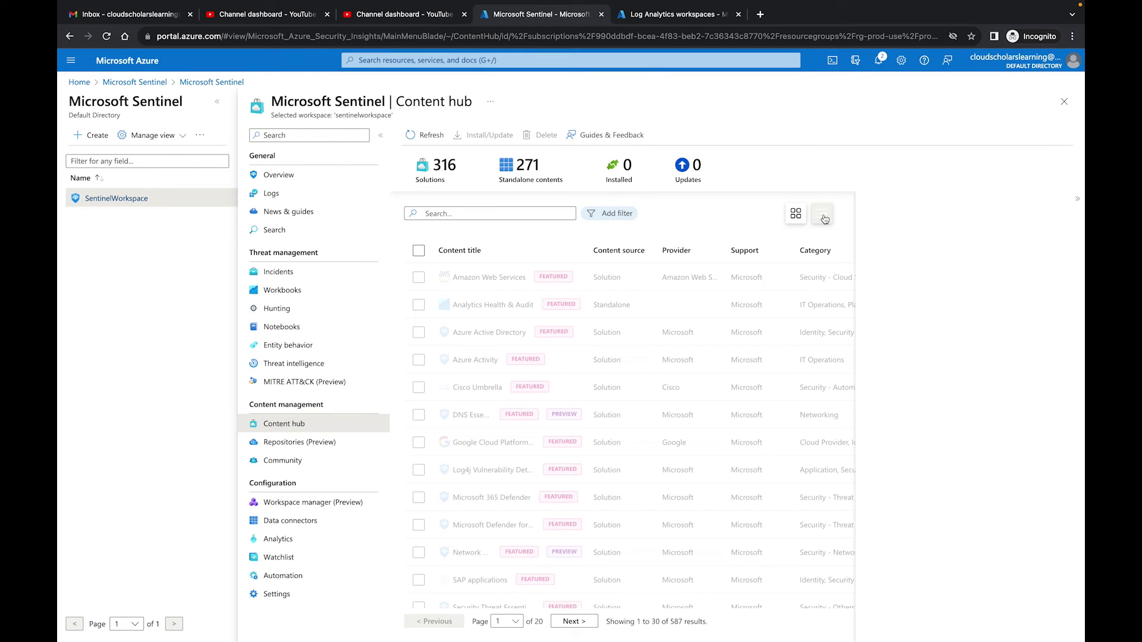
Add a Provider filter, search 'Microsoft', and tick Microsoft as the provider
left_click(629, 219)
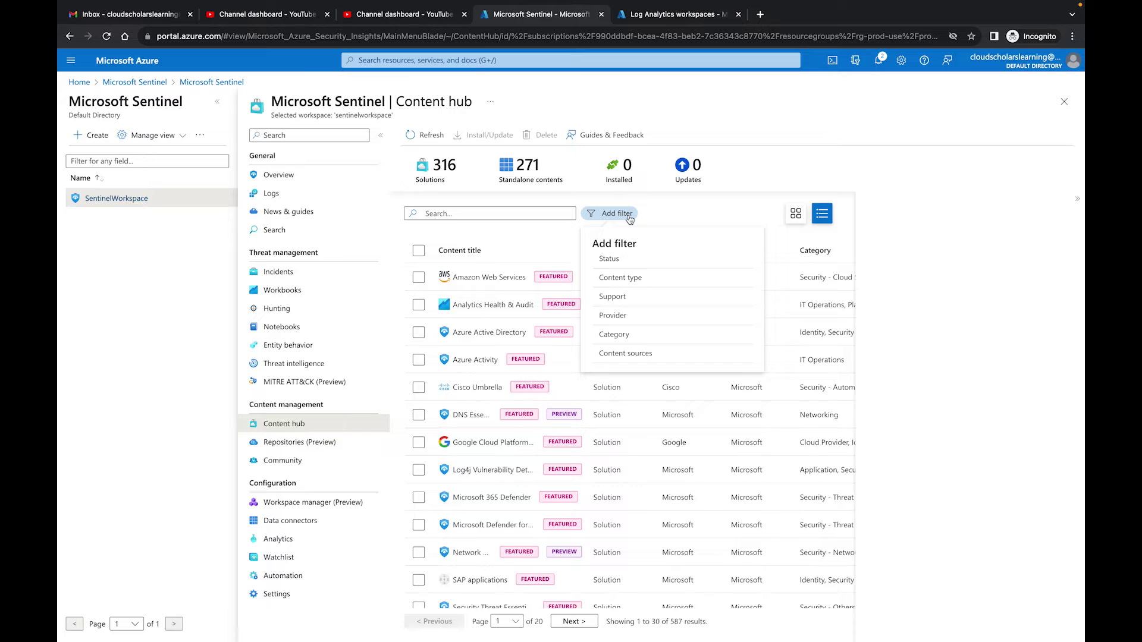
left_click(629, 219)
left_click(629, 219)
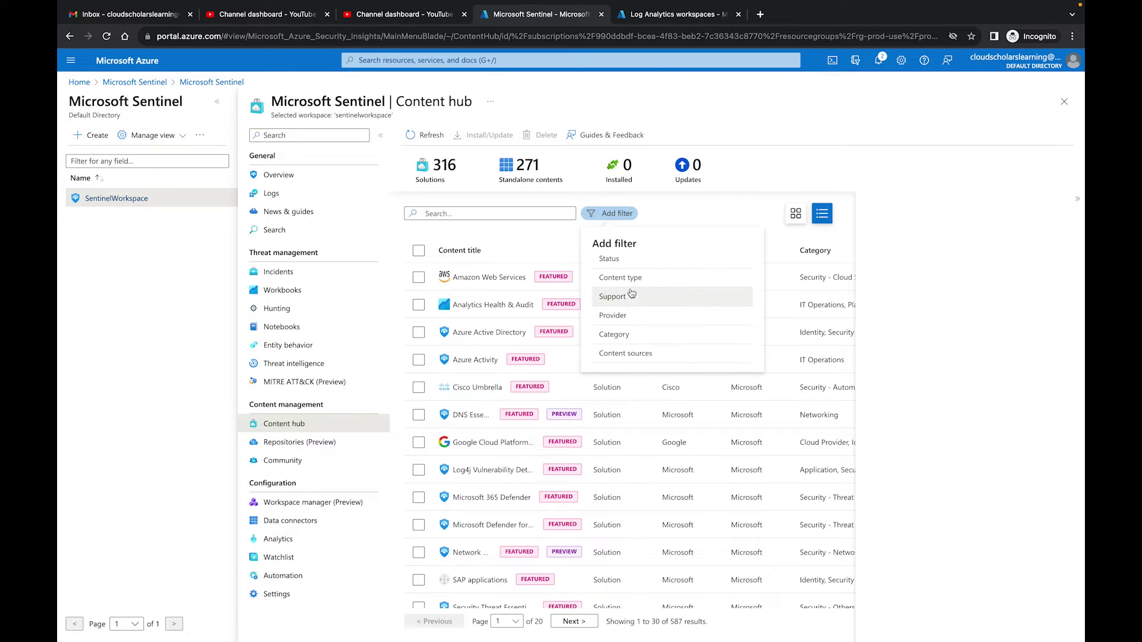
left_click(736, 188)
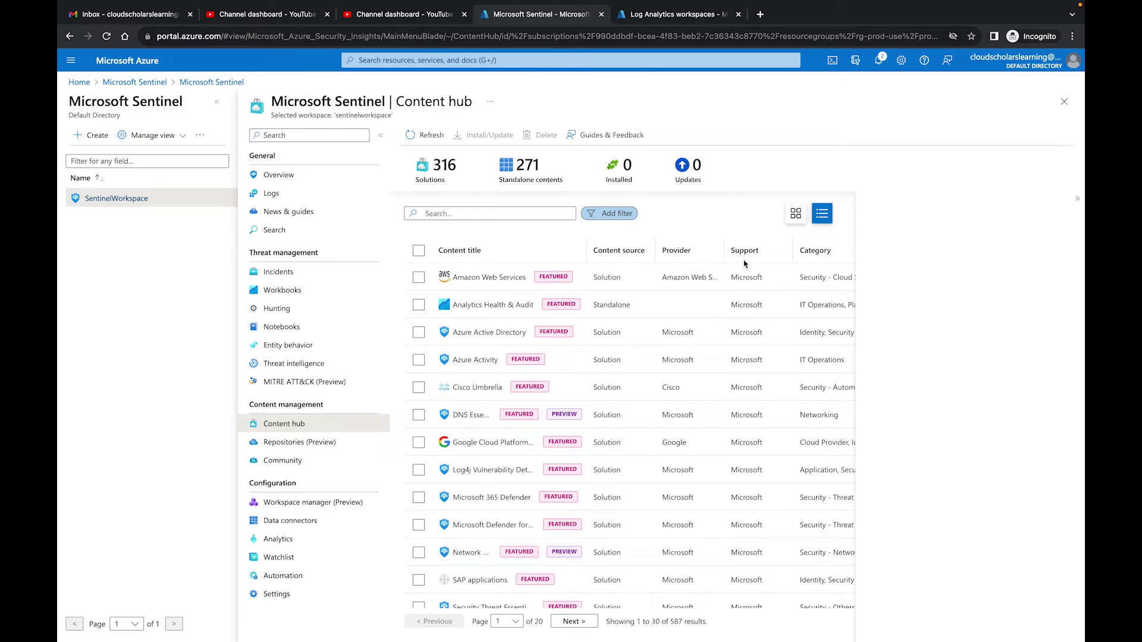
left_click(593, 216)
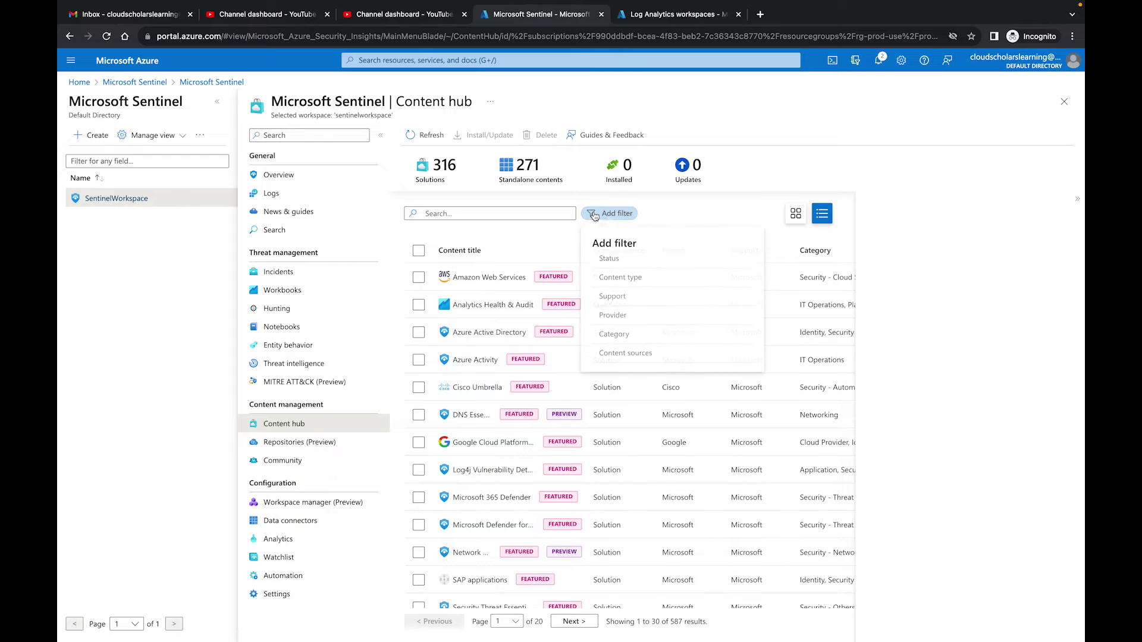
left_click(617, 317)
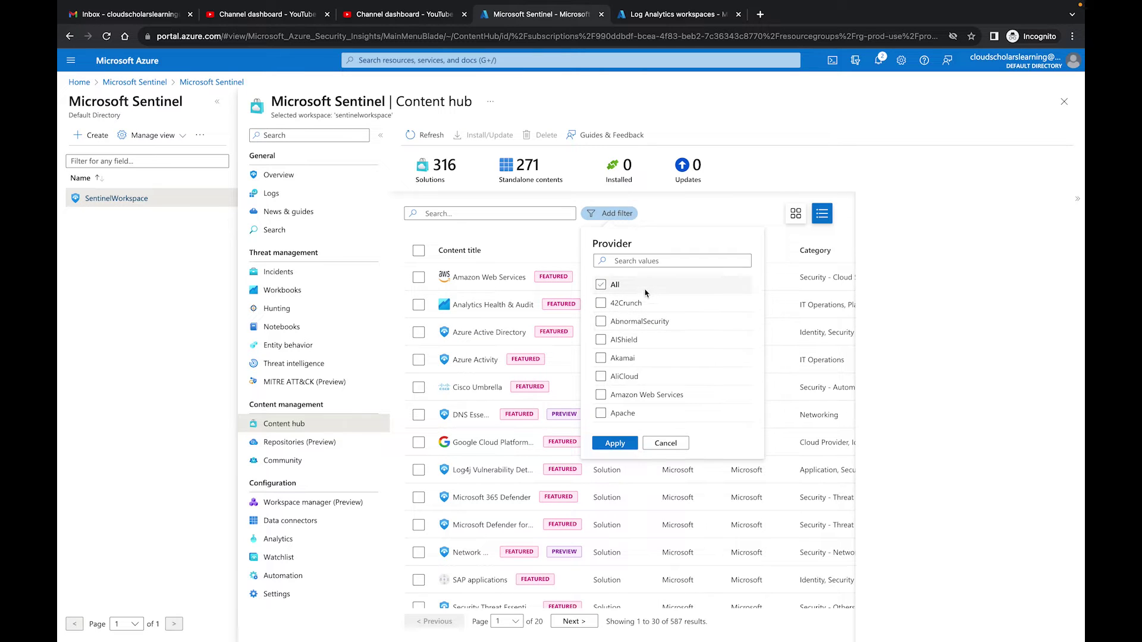
left_click(642, 261)
type("Microsoft")
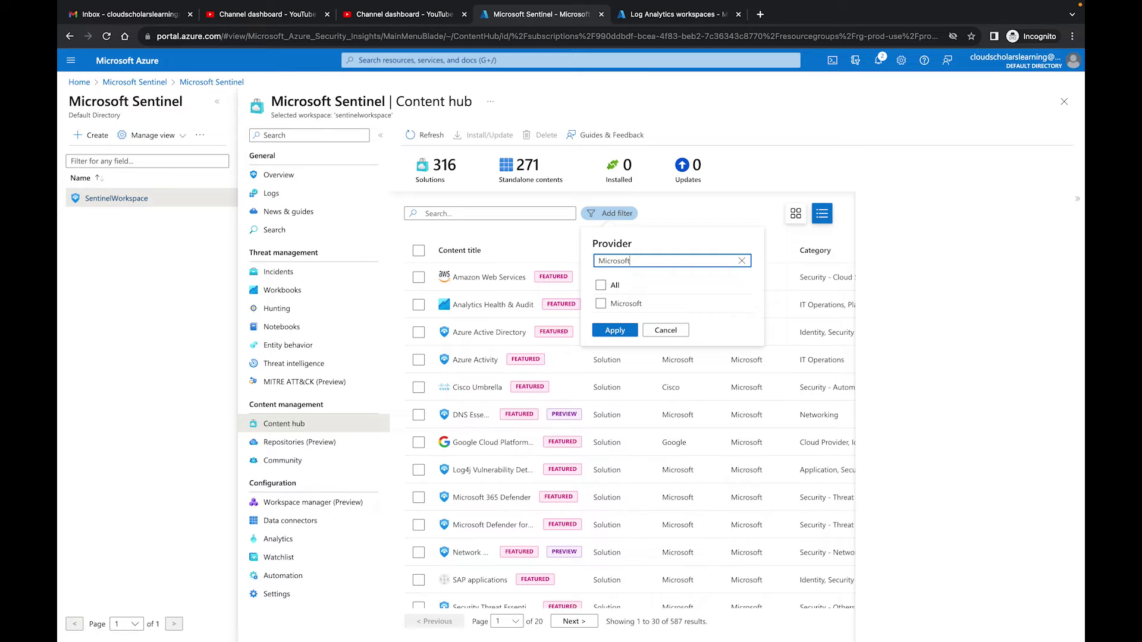
left_click(606, 303)
Apply the Microsoft provider filter and tick the Azure Active Directory solution
left_click(619, 332)
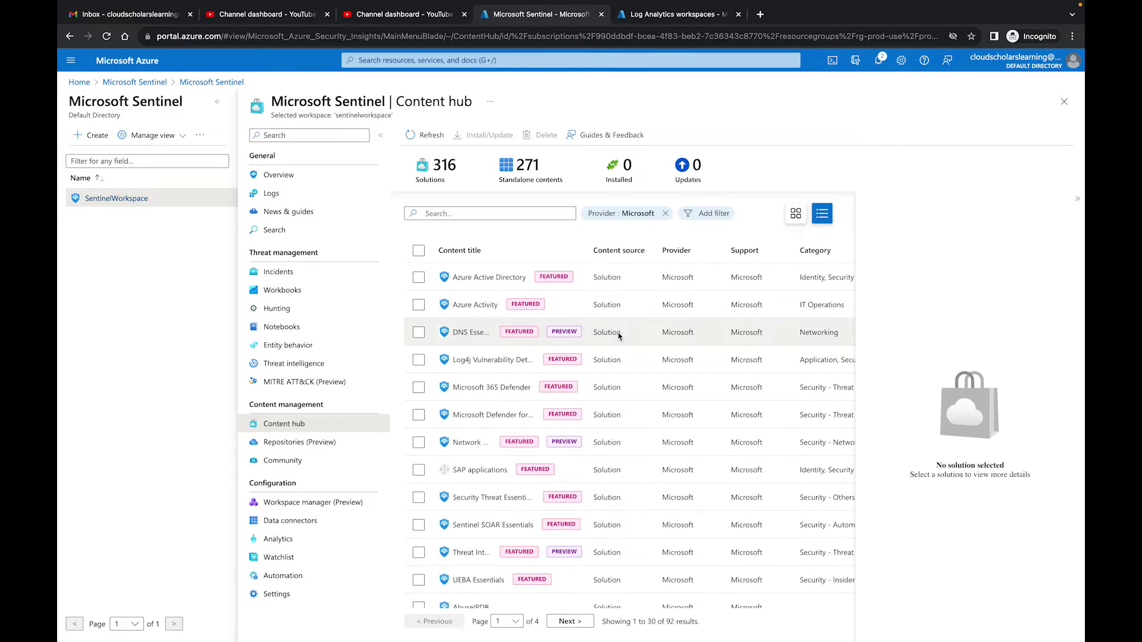
scroll(618, 316, "up", 5, "ctrl")
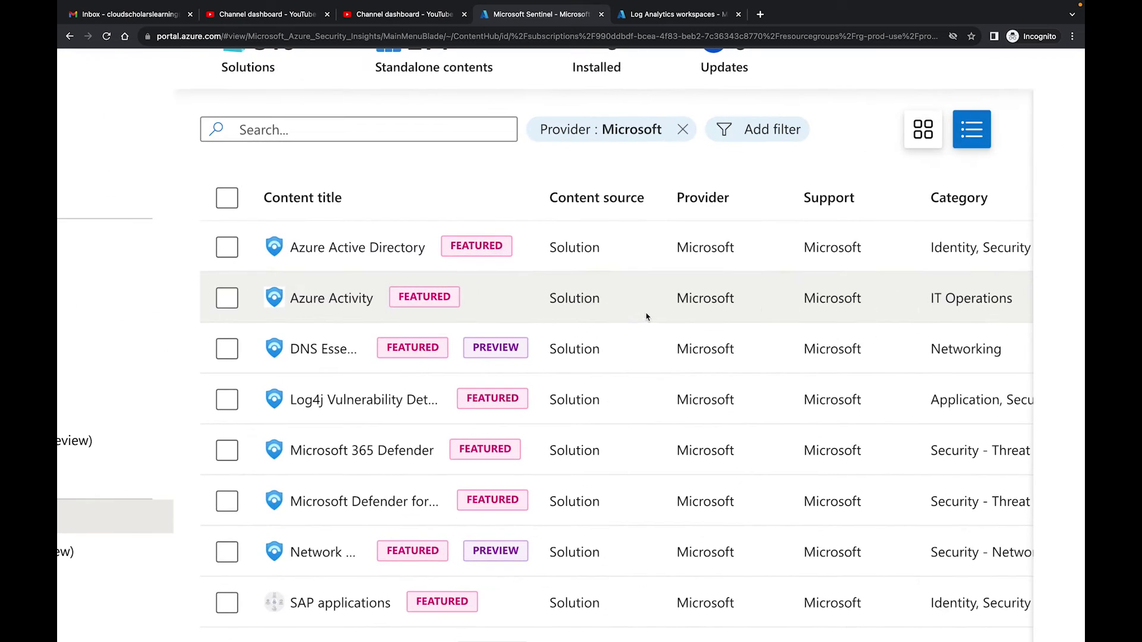
scroll(602, 314, "down", 2)
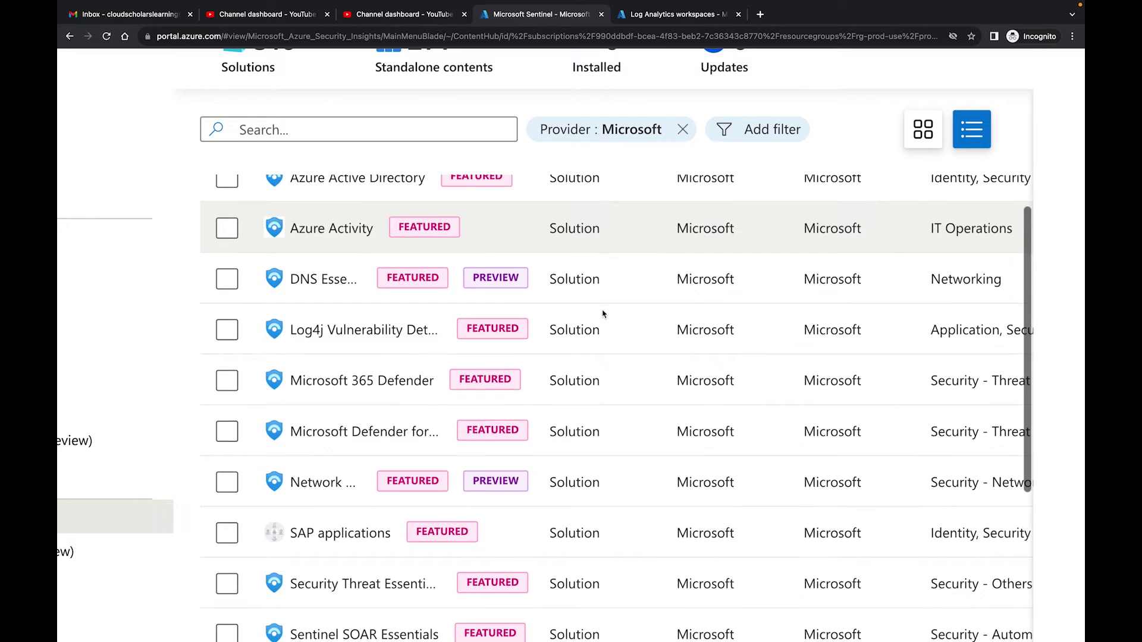
scroll(602, 314, "down", 3, "ctrl")
scroll(602, 314, "up", 2, "ctrl")
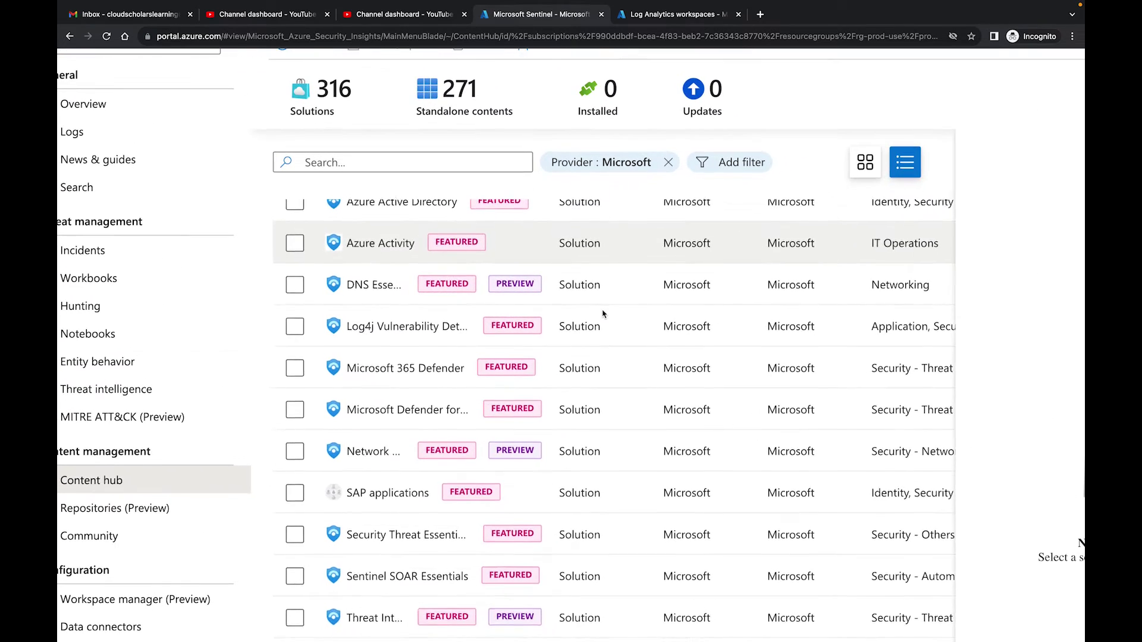
left_click(295, 260)
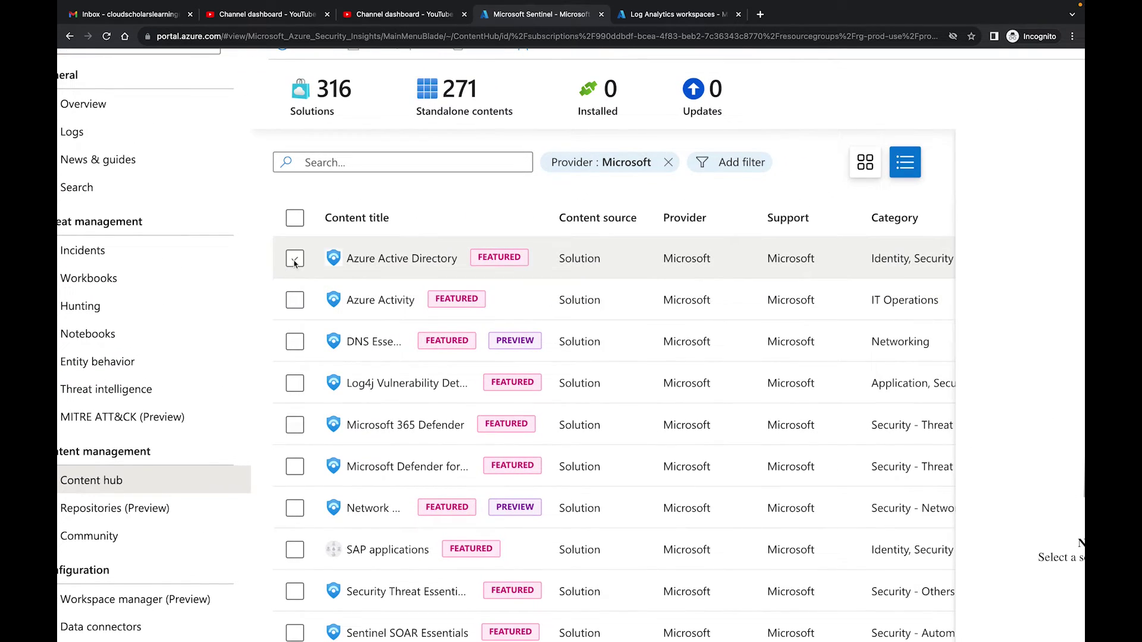
Tick Azure Activity, untick Microsoft 365 Defender, and launch the solution install
scroll(297, 262, "down", 2, "ctrl")
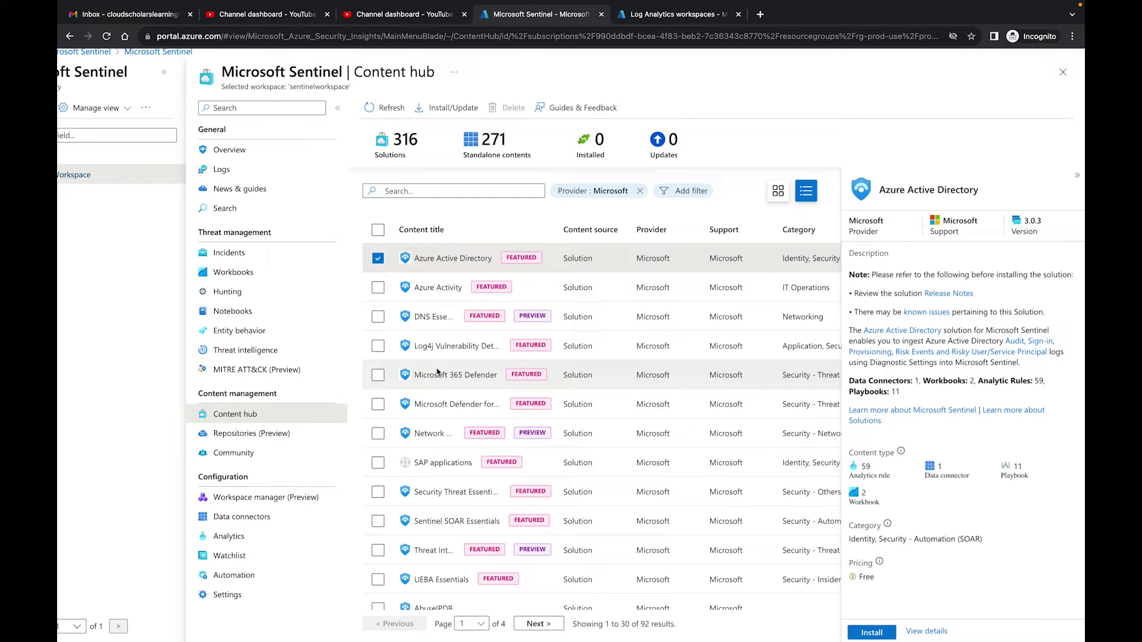
left_click(378, 375)
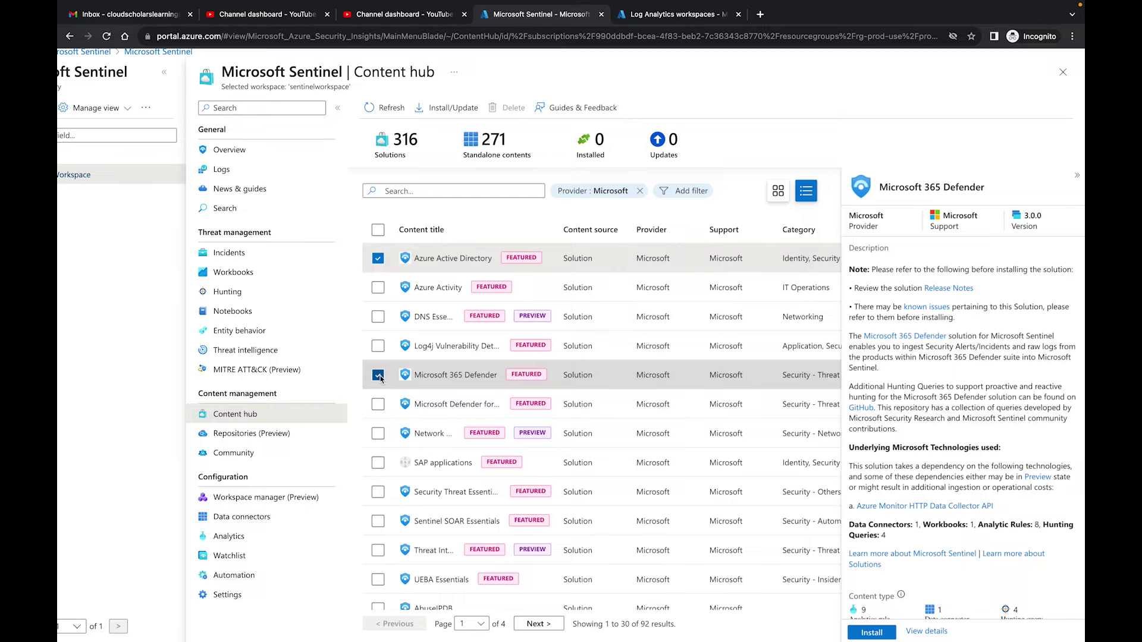
left_click(377, 287)
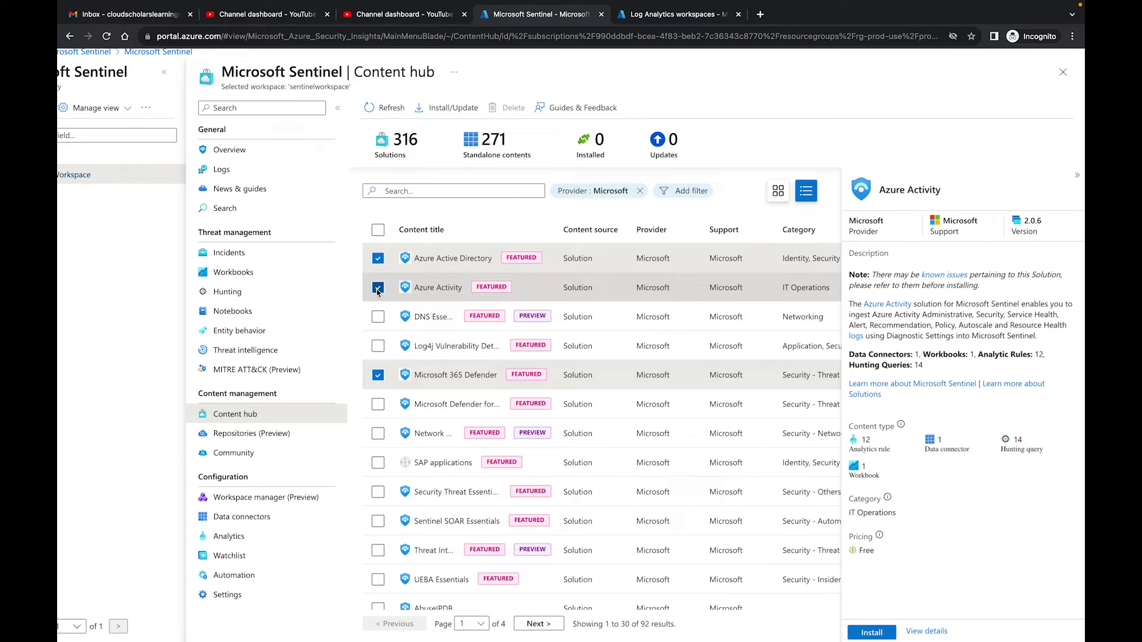
left_click(378, 375)
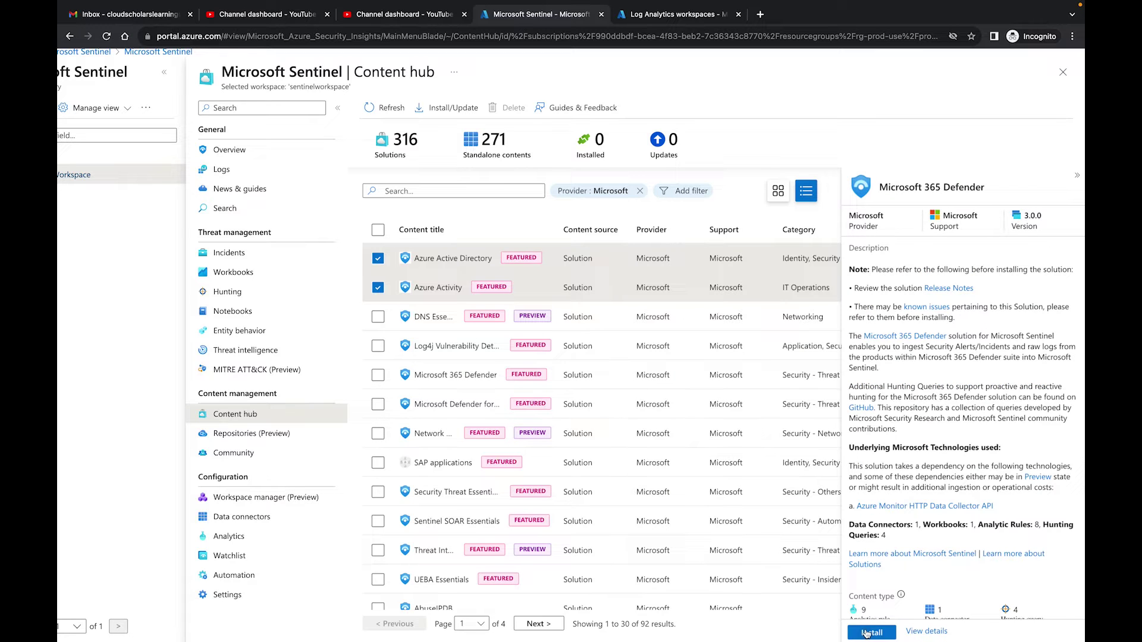
left_click(866, 633)
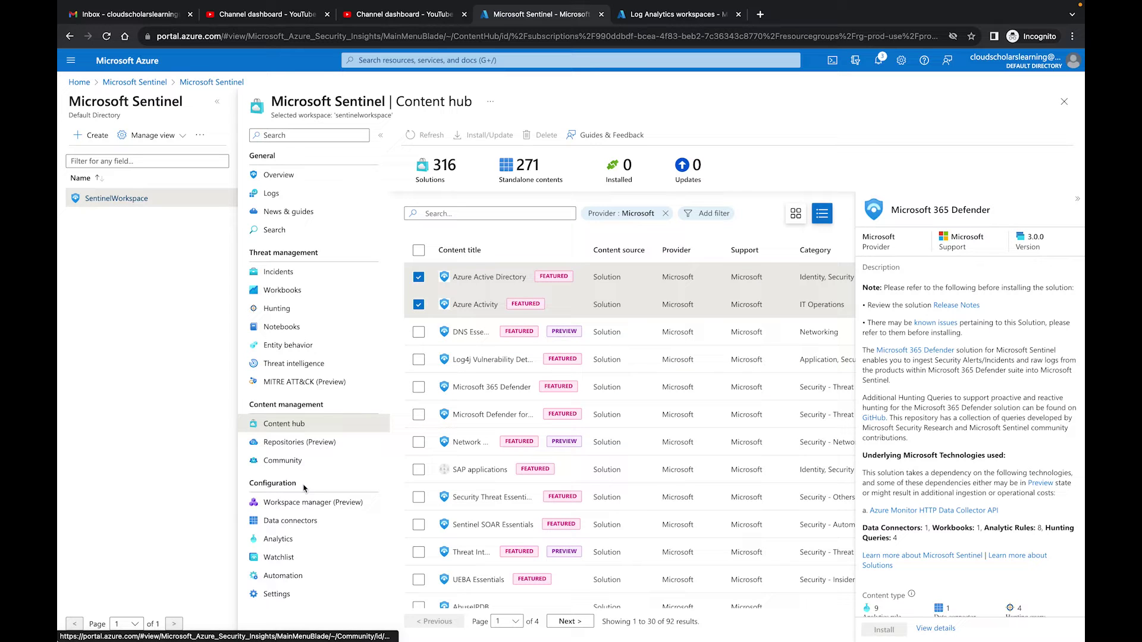
Refresh Data connectors to confirm Microsoft 365 Defender, check notifications, then return to Content hub
left_click(297, 521)
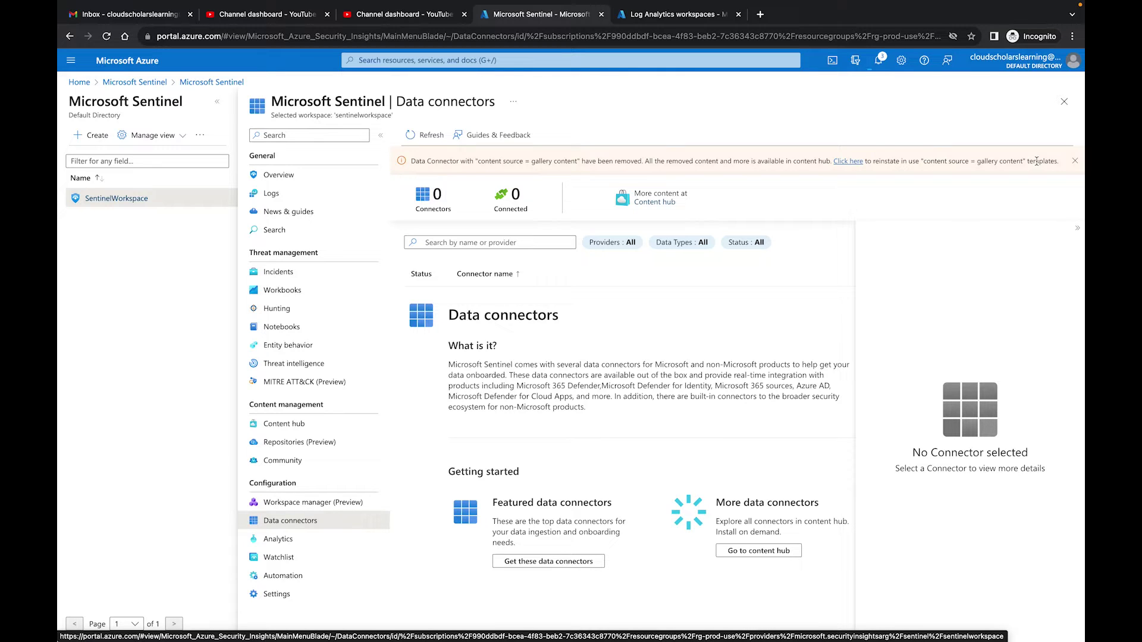
left_click(1075, 161)
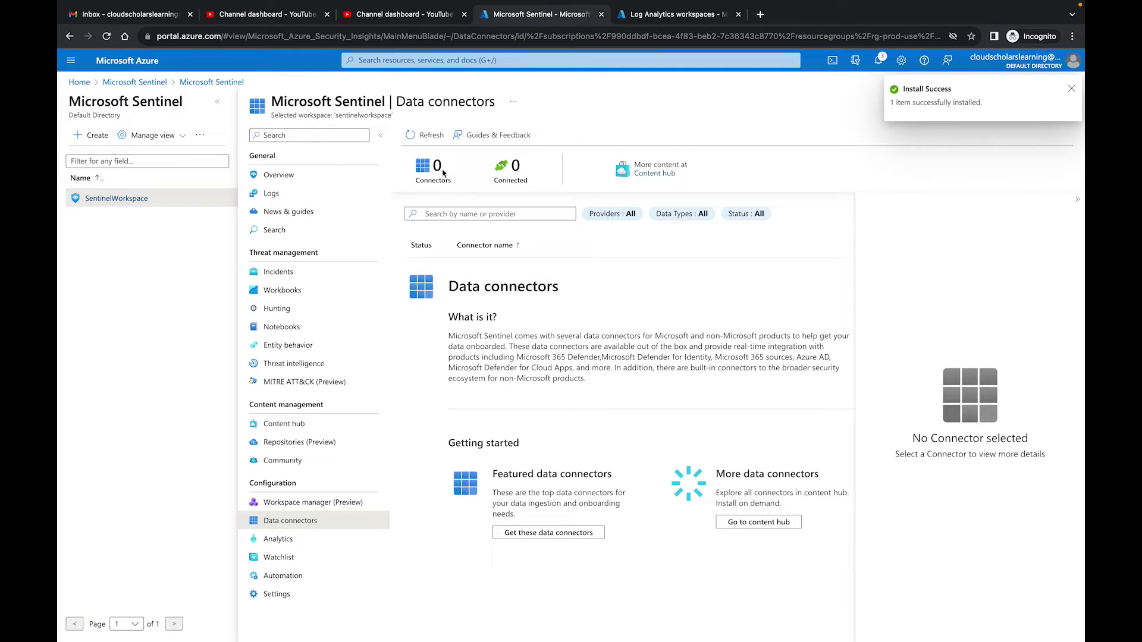
left_click(425, 136)
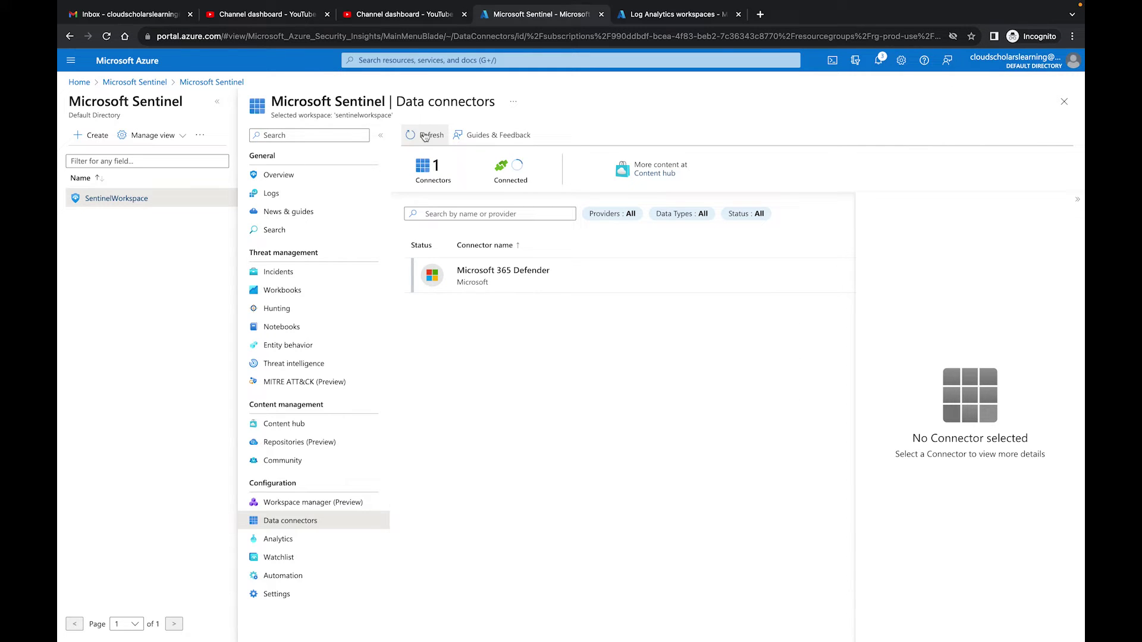
left_click(424, 136)
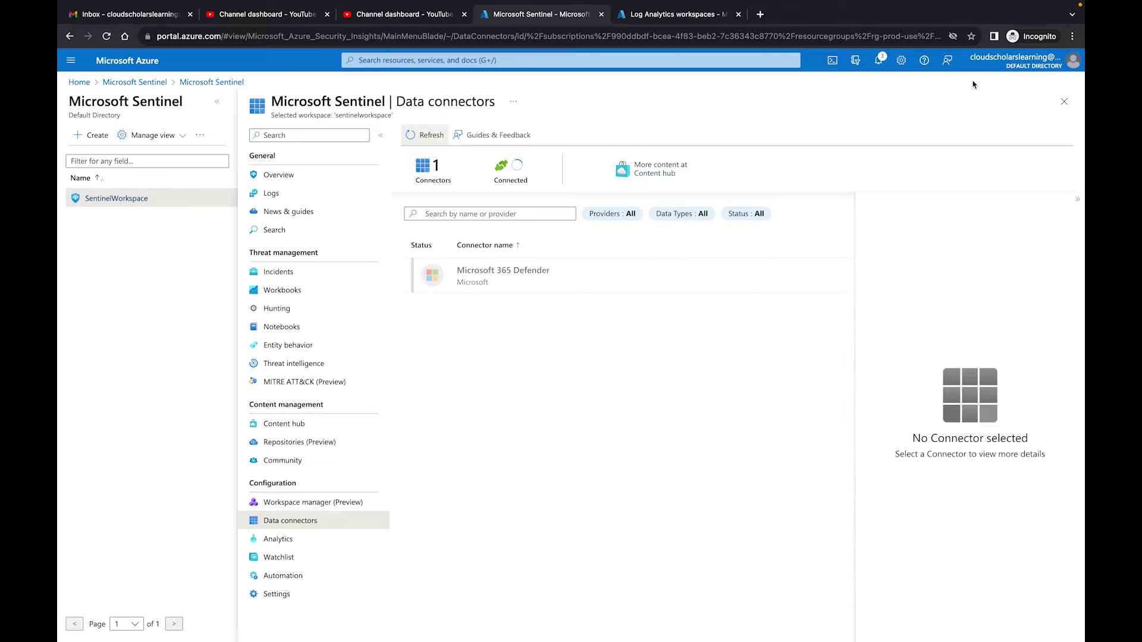
left_click(878, 62)
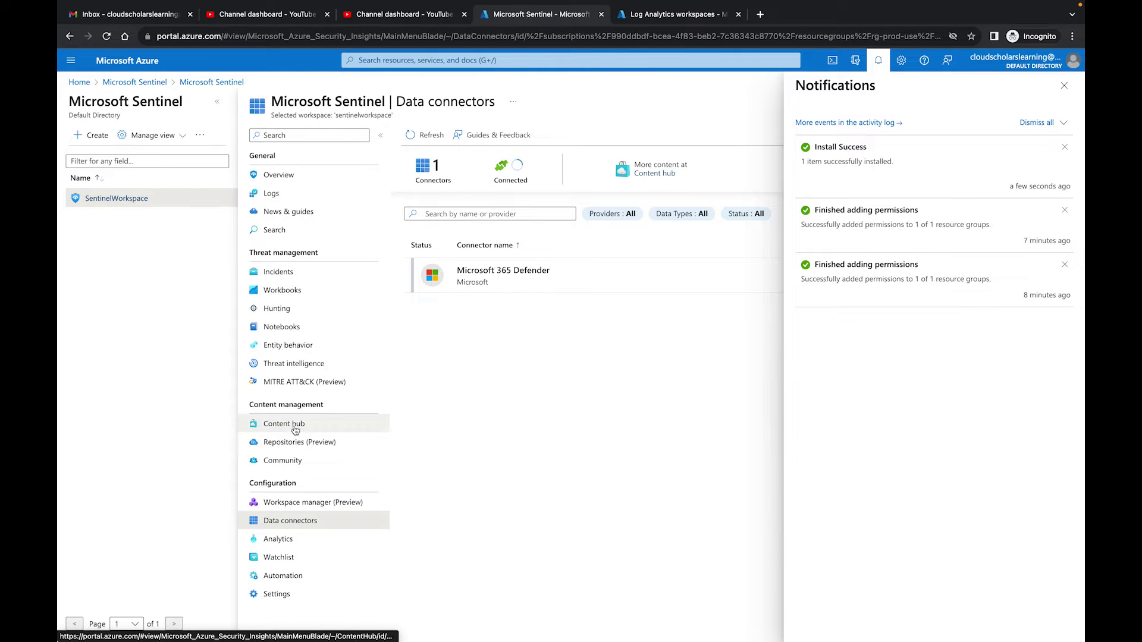
left_click(295, 424)
left_click(1064, 85)
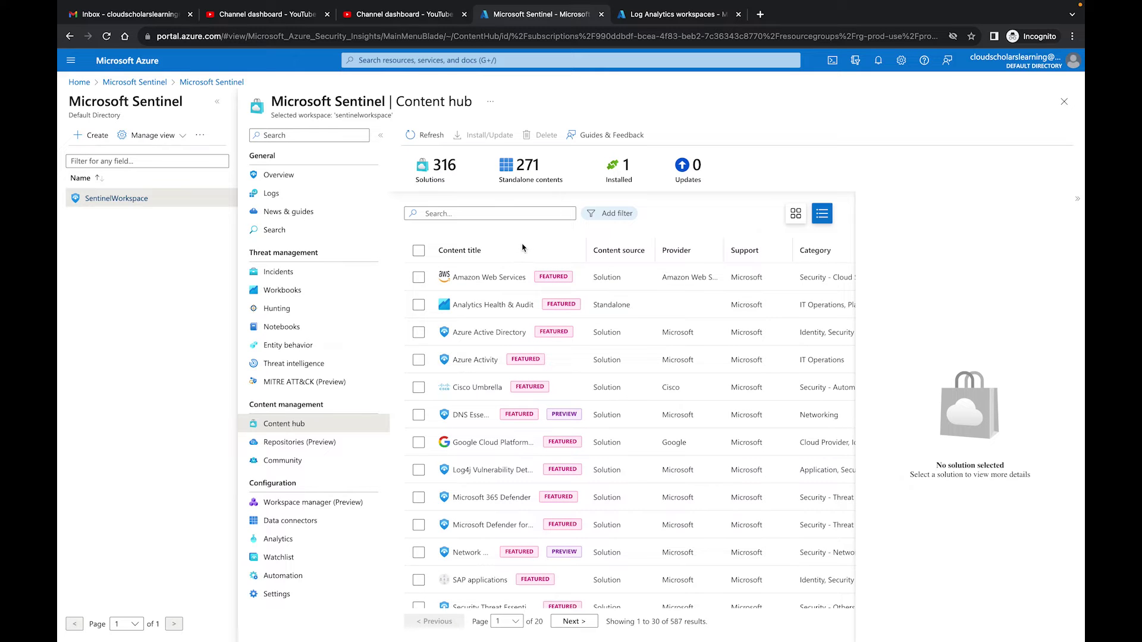
Search 'Azure Ac', install Azure Active Directory, then view Data connectors listing two connectors
left_click(612, 213)
left_click(491, 214)
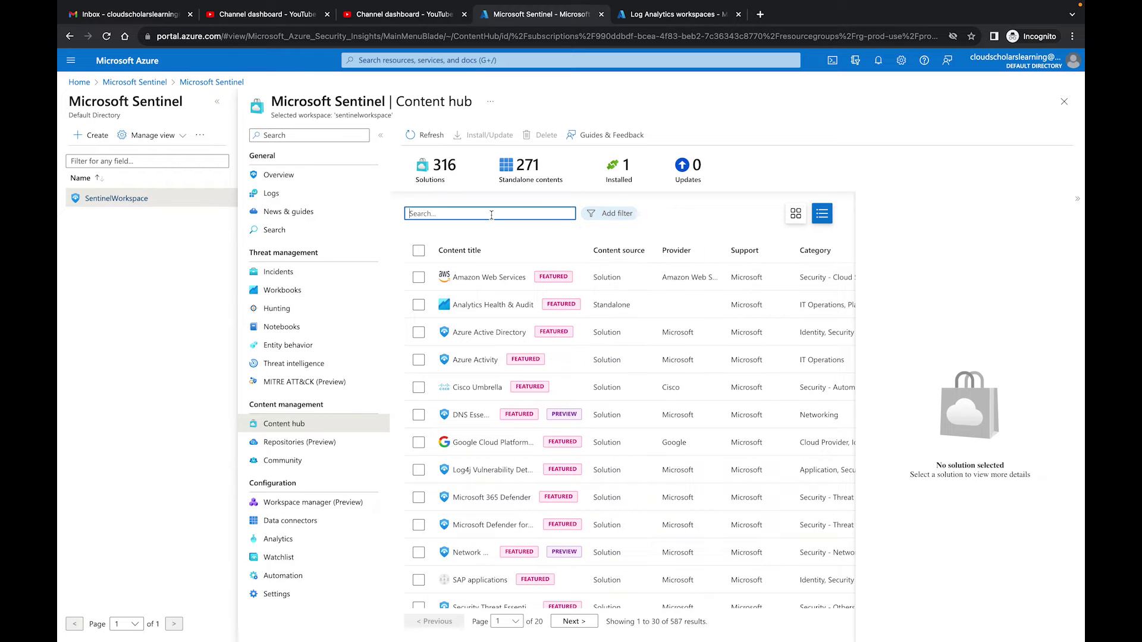
type("A")
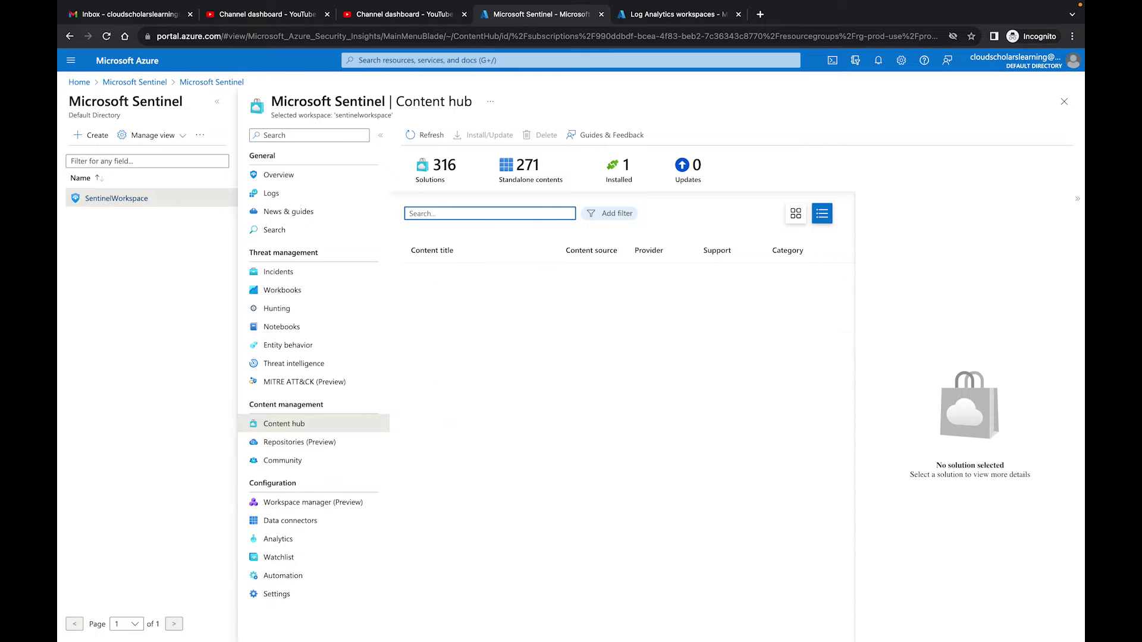
type("zure Acit")
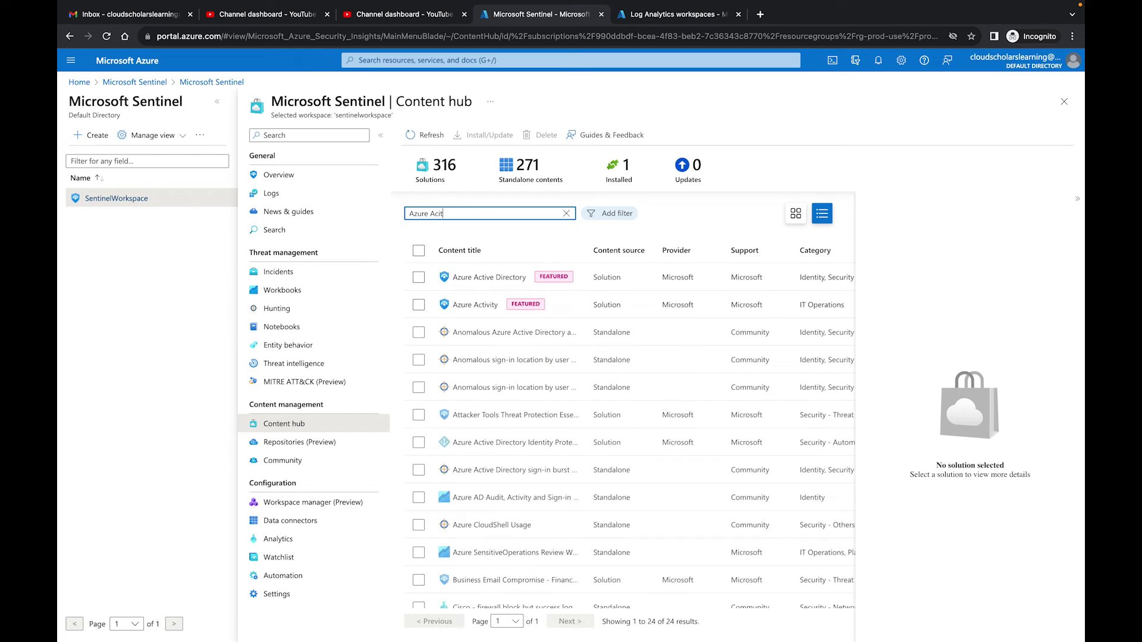
key("BackSpace")
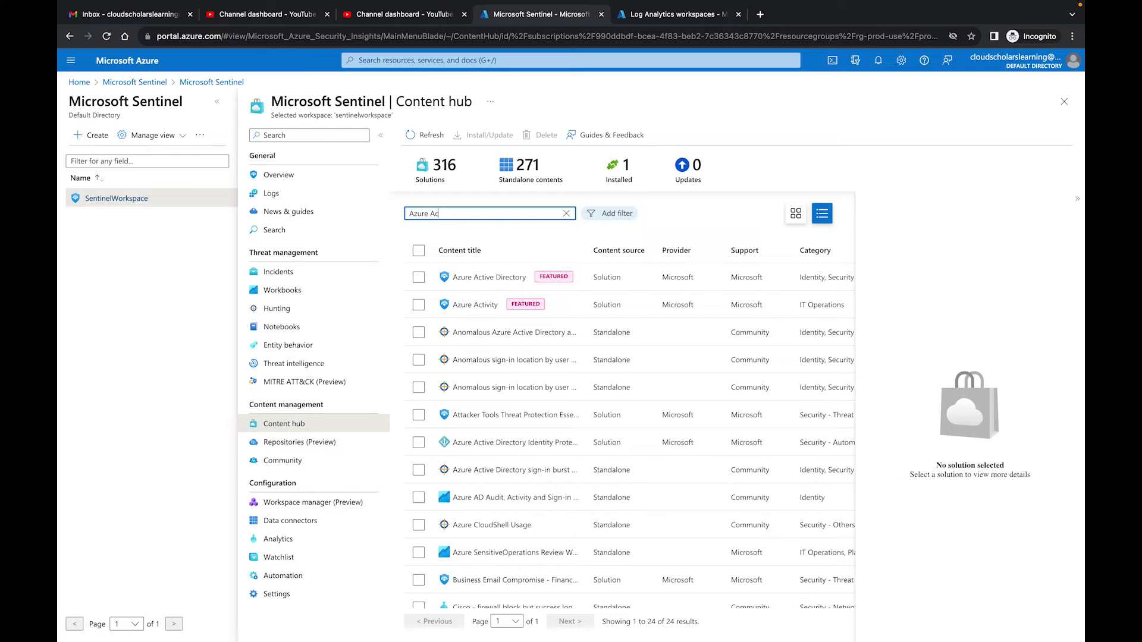
left_click(457, 276)
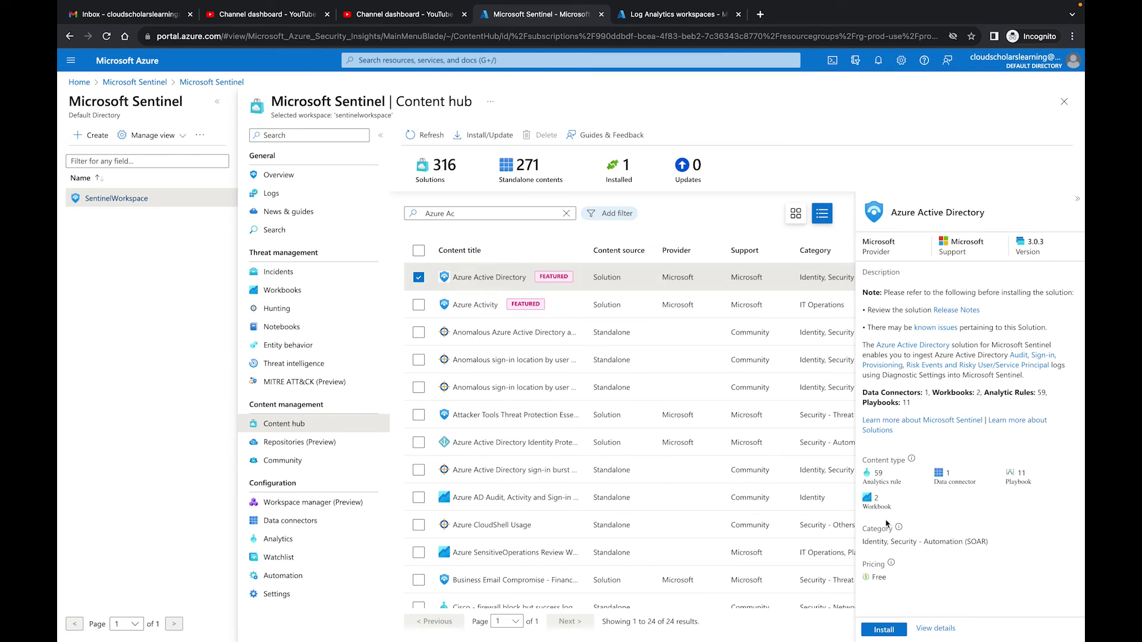
left_click(885, 629)
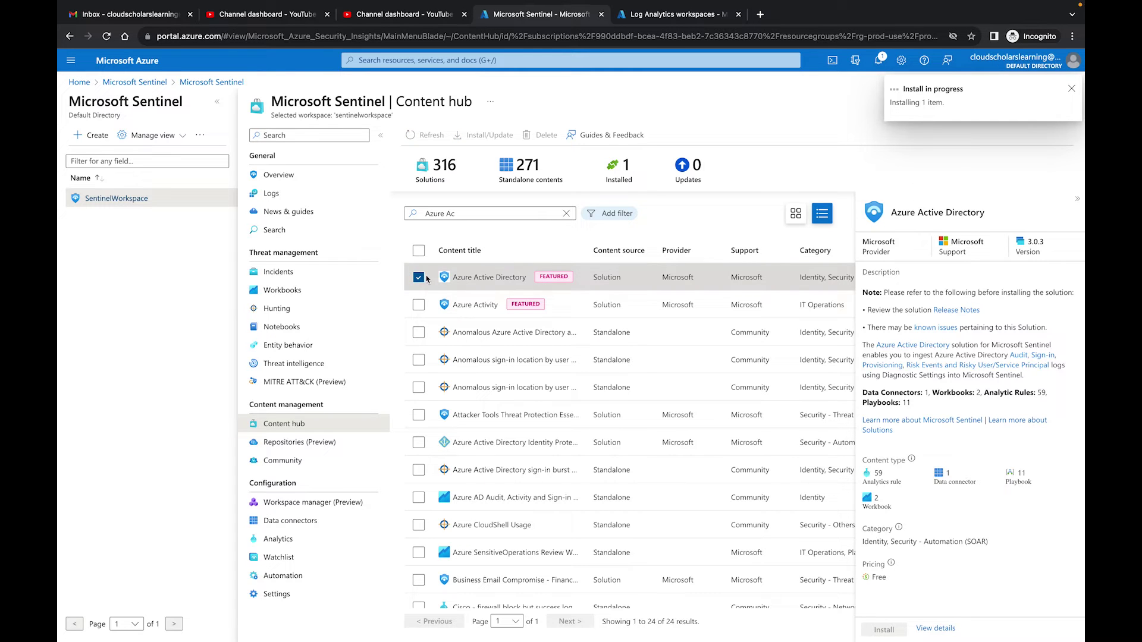
left_click(418, 304)
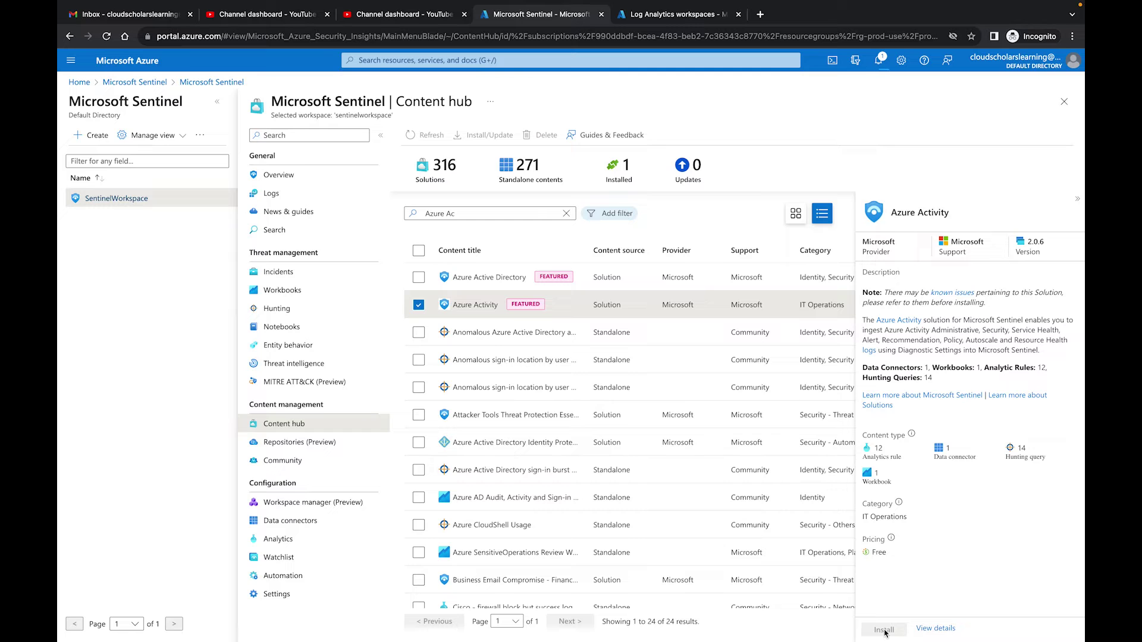
left_click(291, 520)
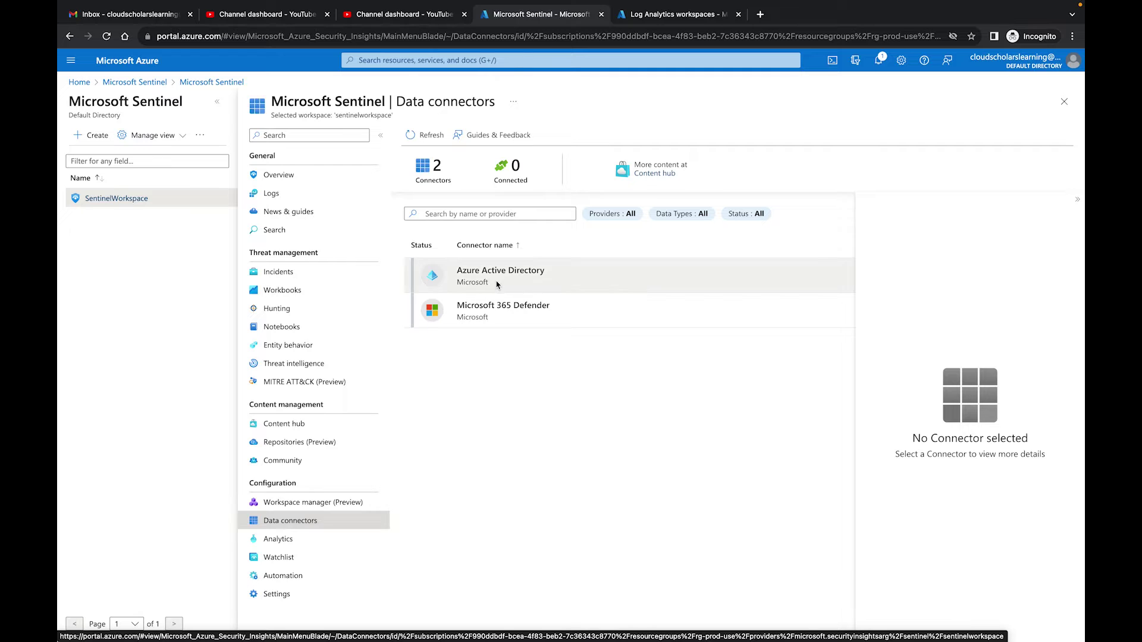
Search the Content hub for Azure Activity and launch its installation
left_click(283, 426)
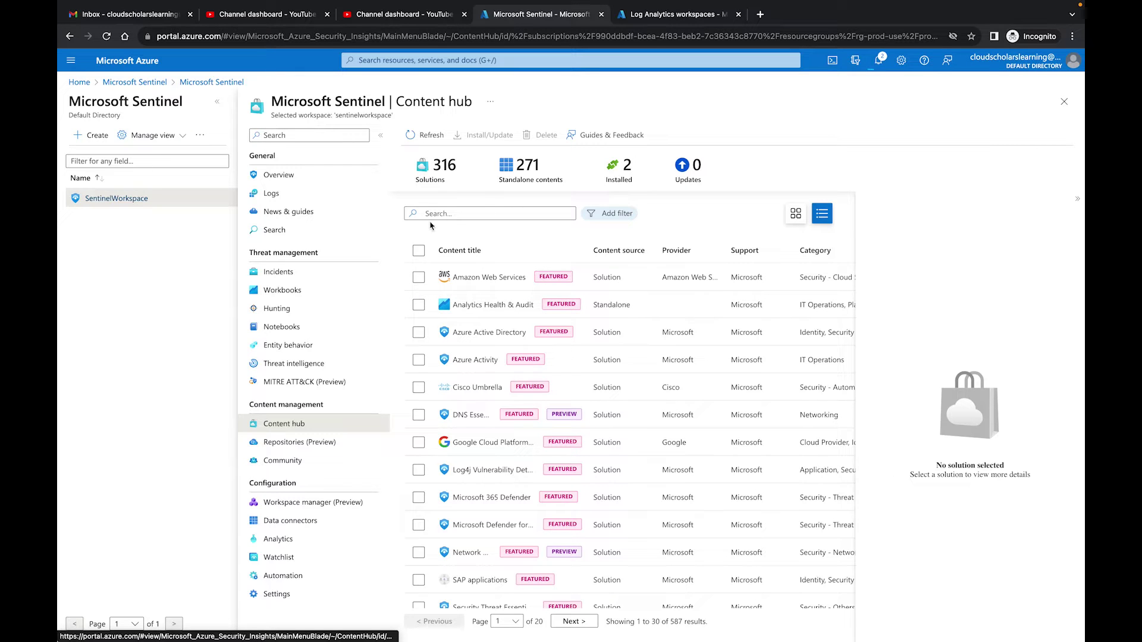
left_click(447, 218)
type("Activity")
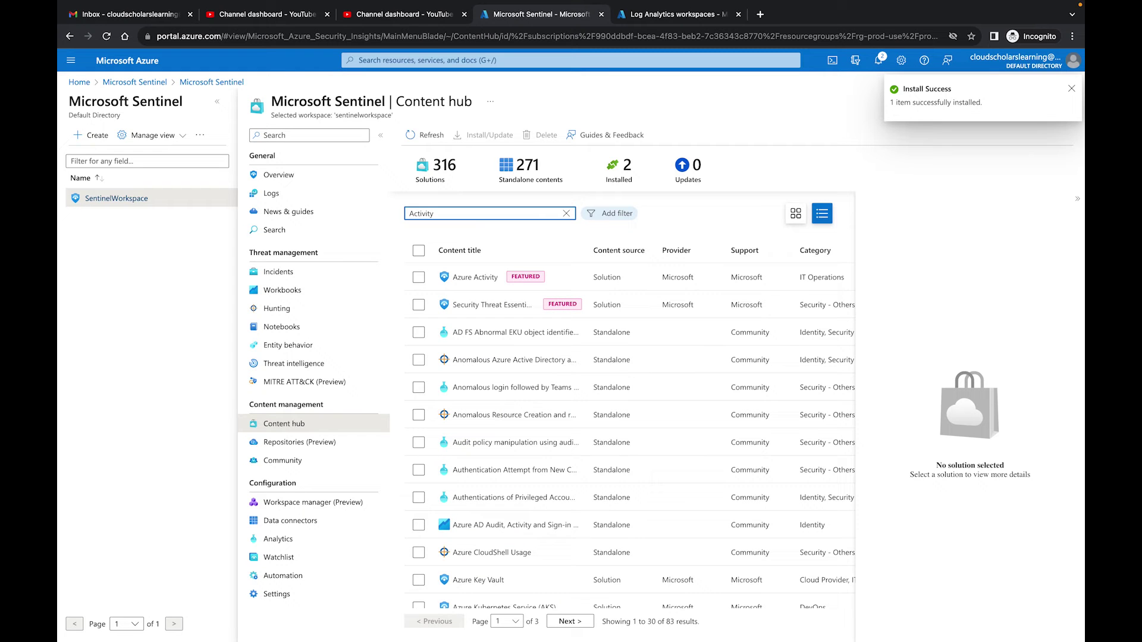
left_click(423, 285)
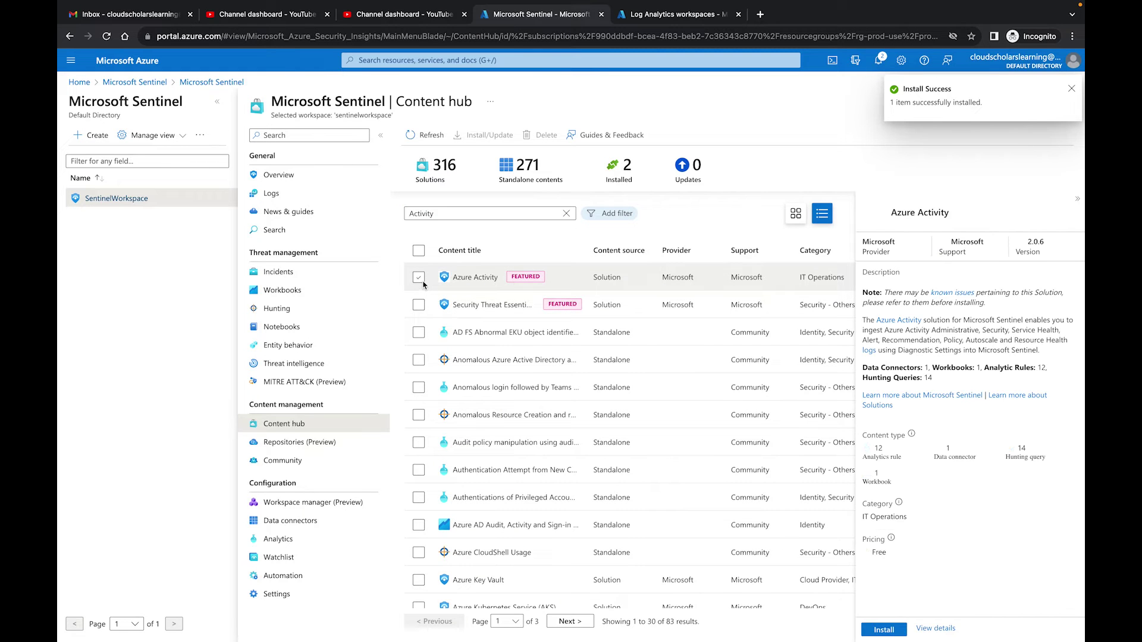
left_click(884, 628)
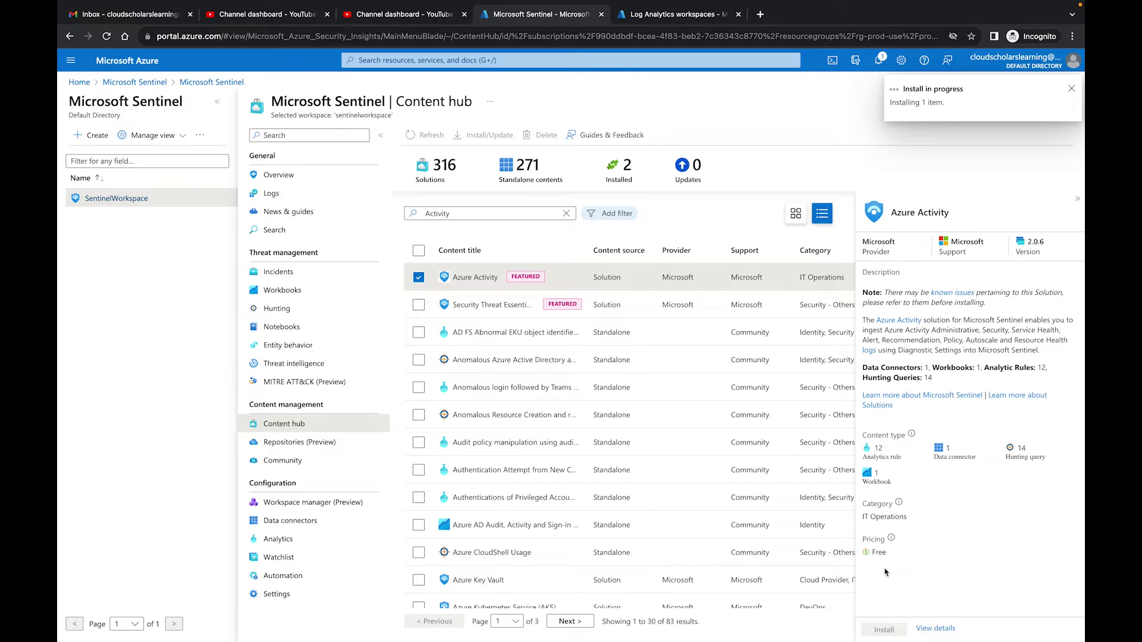
mouse_move(891, 543)
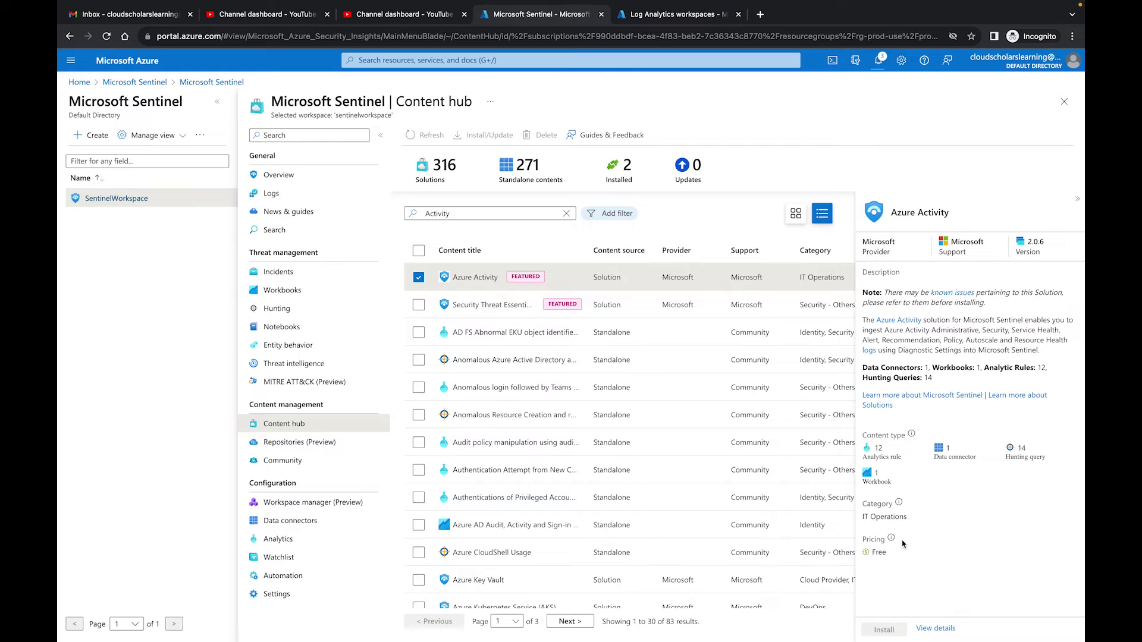
scroll(905, 545, "up", 5)
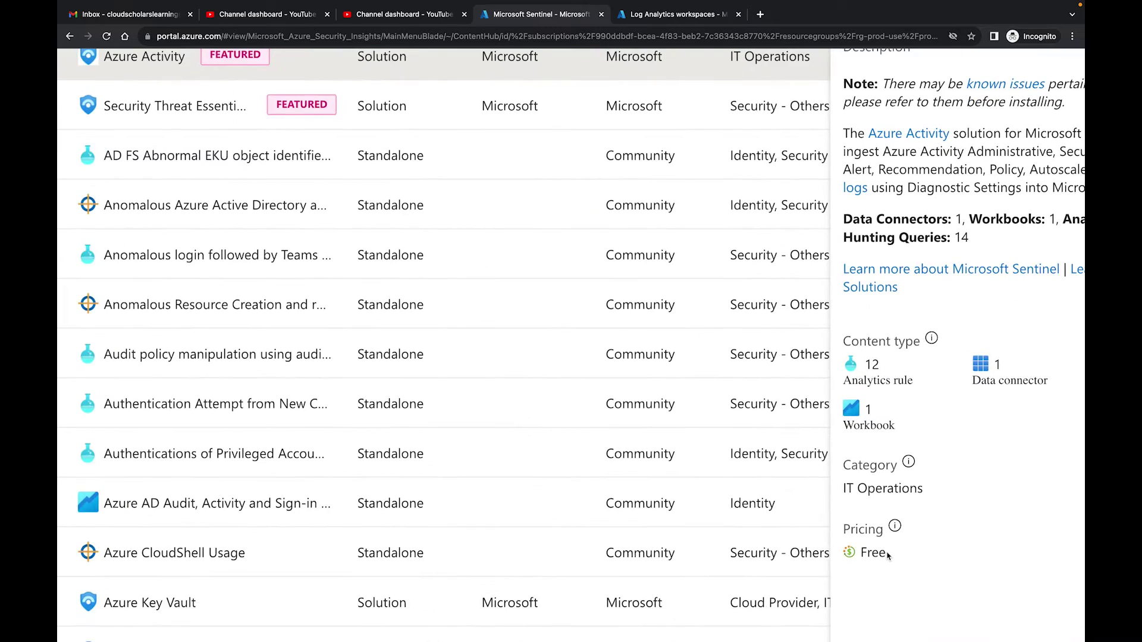
mouse_move(847, 529)
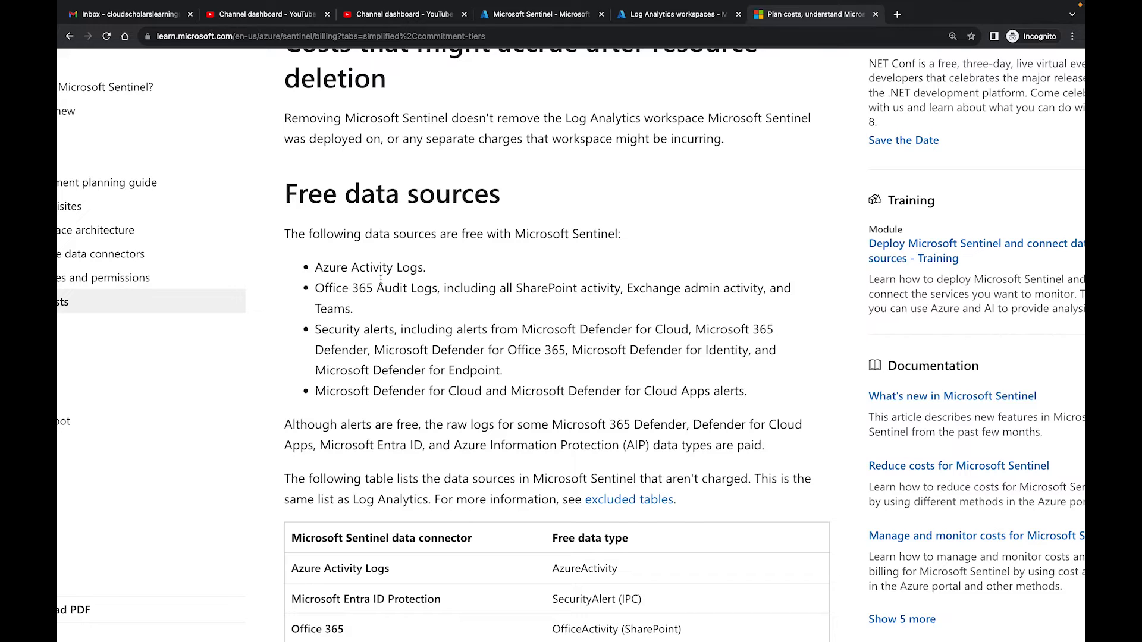
Read the Free data sources section, including Azure Activity Logs, then return to the Sentinel tab
key("ctrl+plus")
key("ctrl+plus")
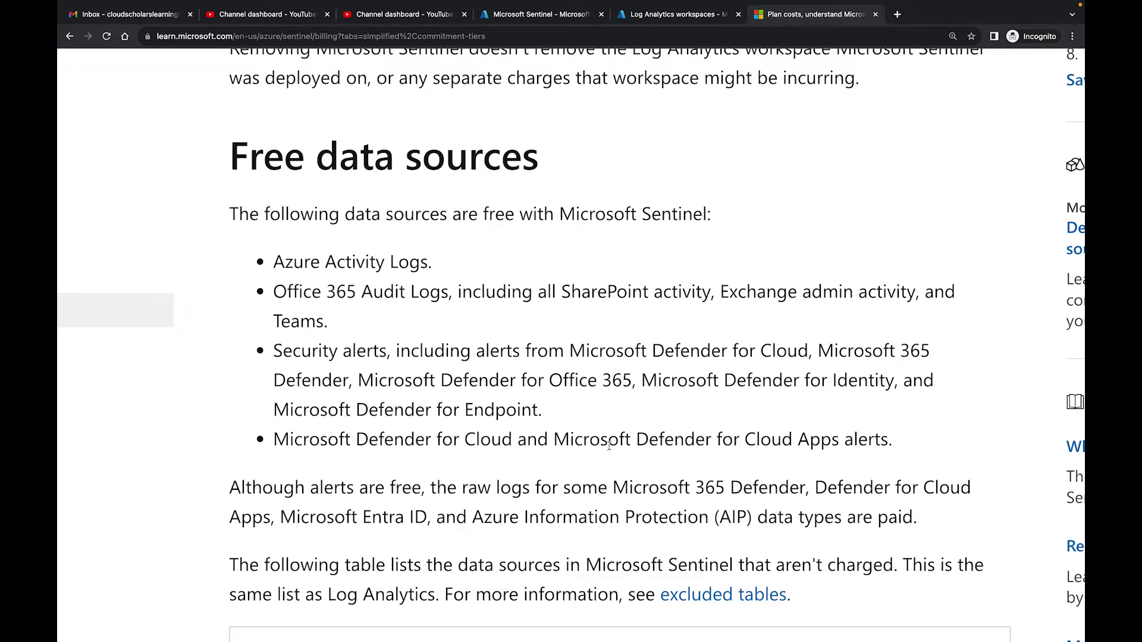
scroll(666, 443, "down", 2)
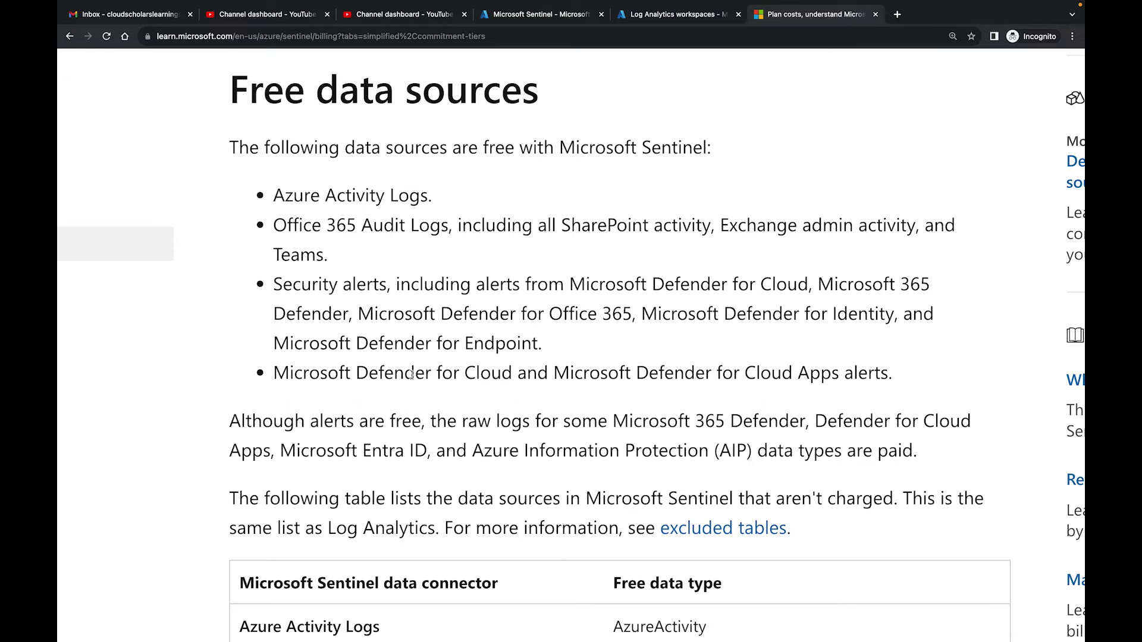
key("ctrl+minus")
scroll(411, 375, "down", 2)
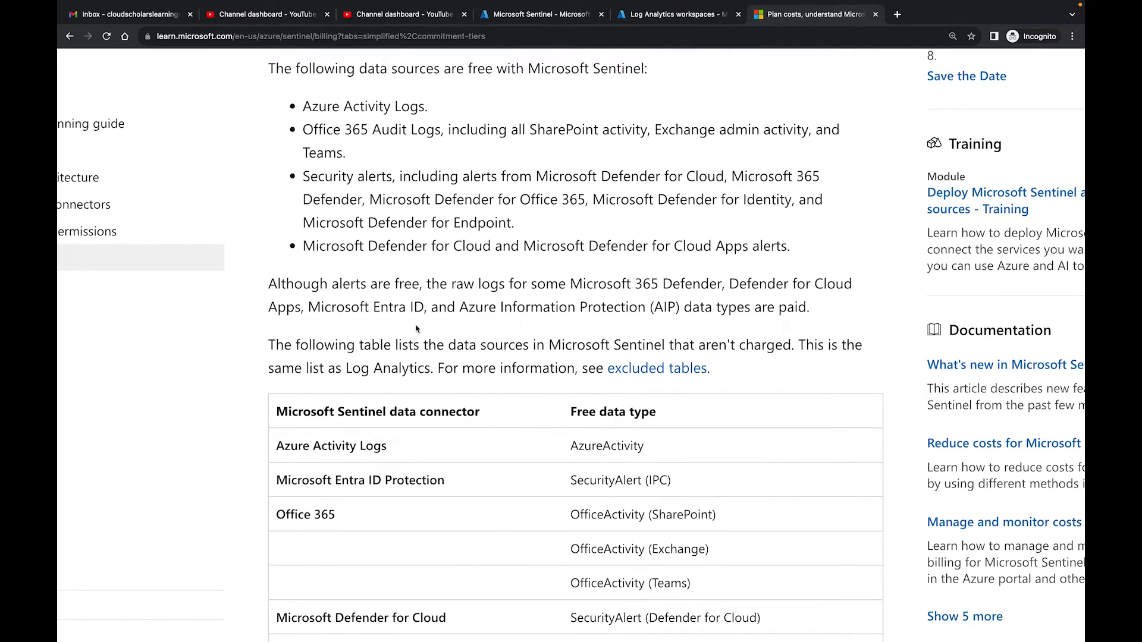
scroll(418, 330, "down", 2)
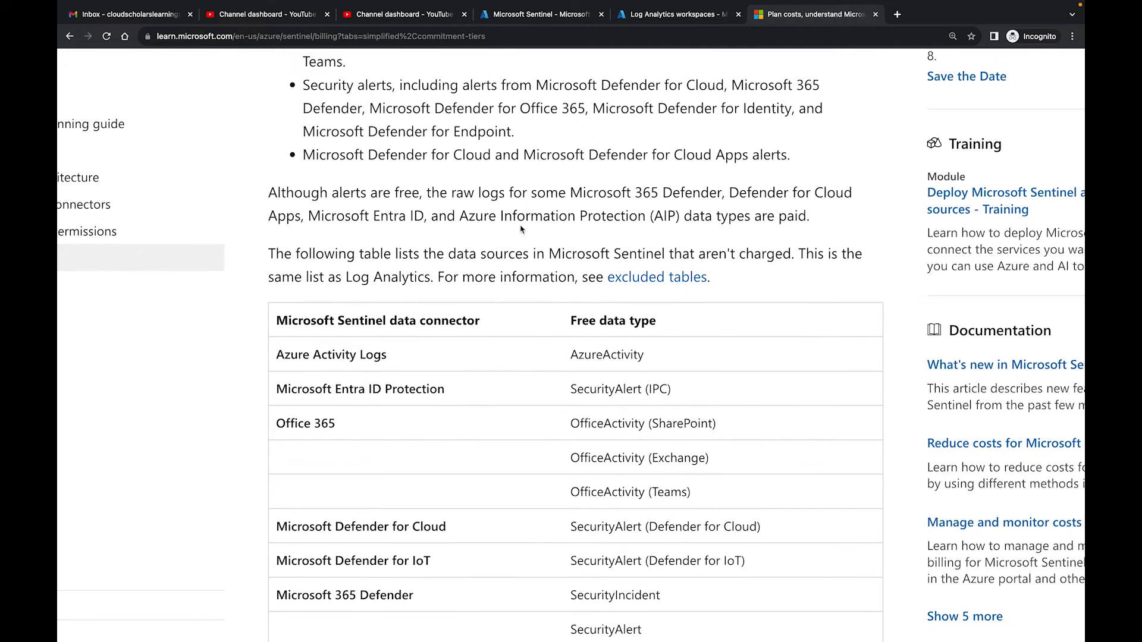
left_click(548, 20)
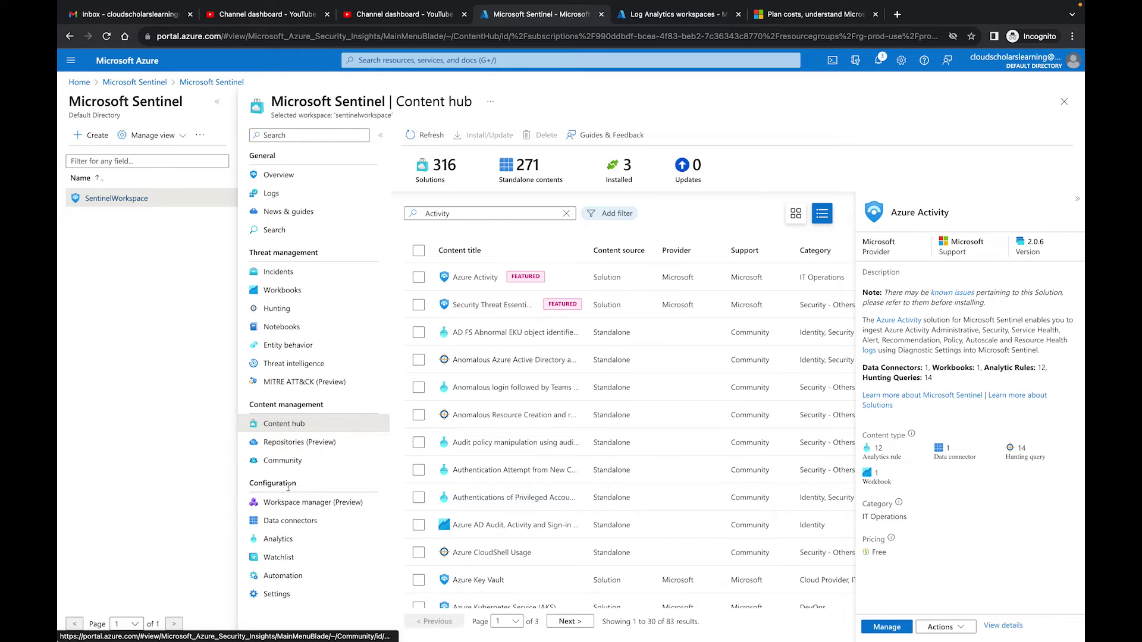
Refresh Data connectors to show Azure Activity, then open Azure Active Directory's connector details
left_click(290, 521)
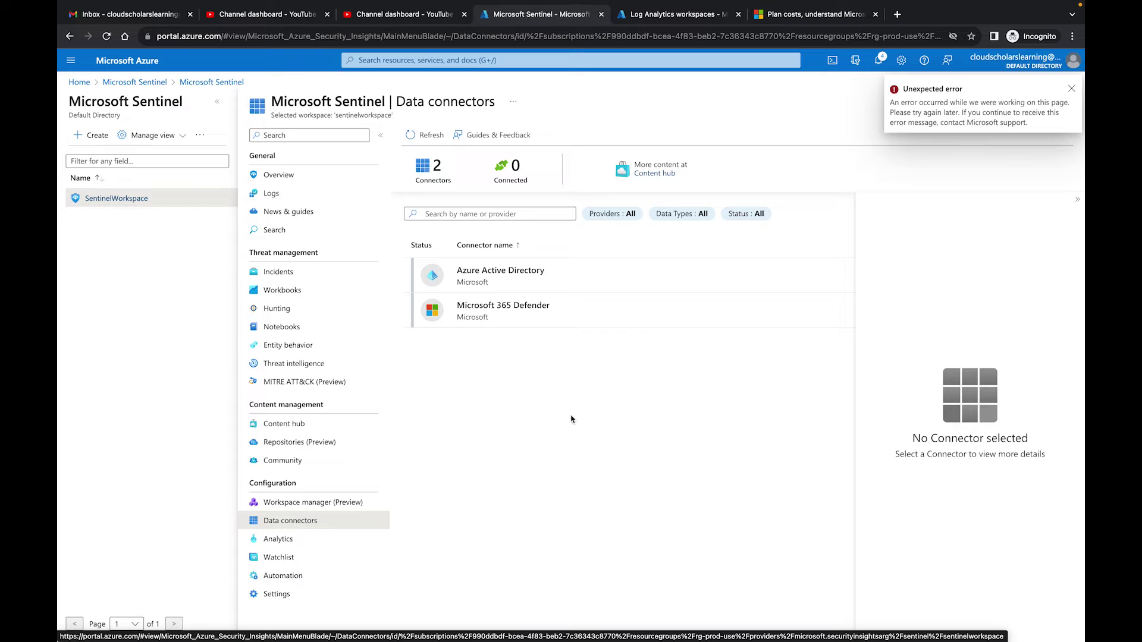
left_click(424, 136)
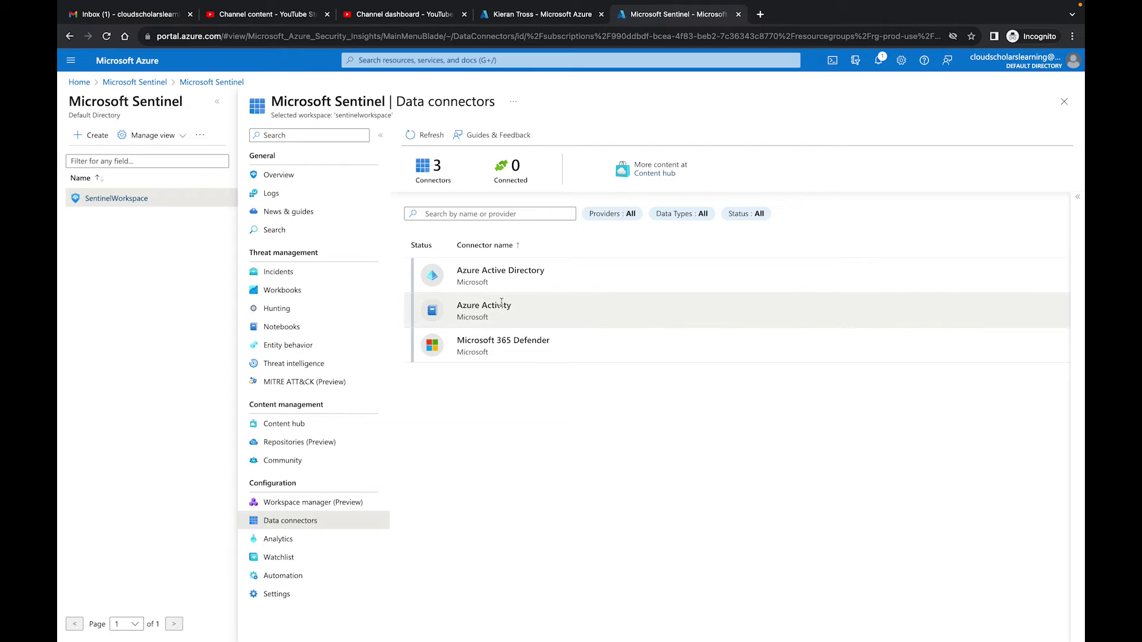
left_click(496, 282)
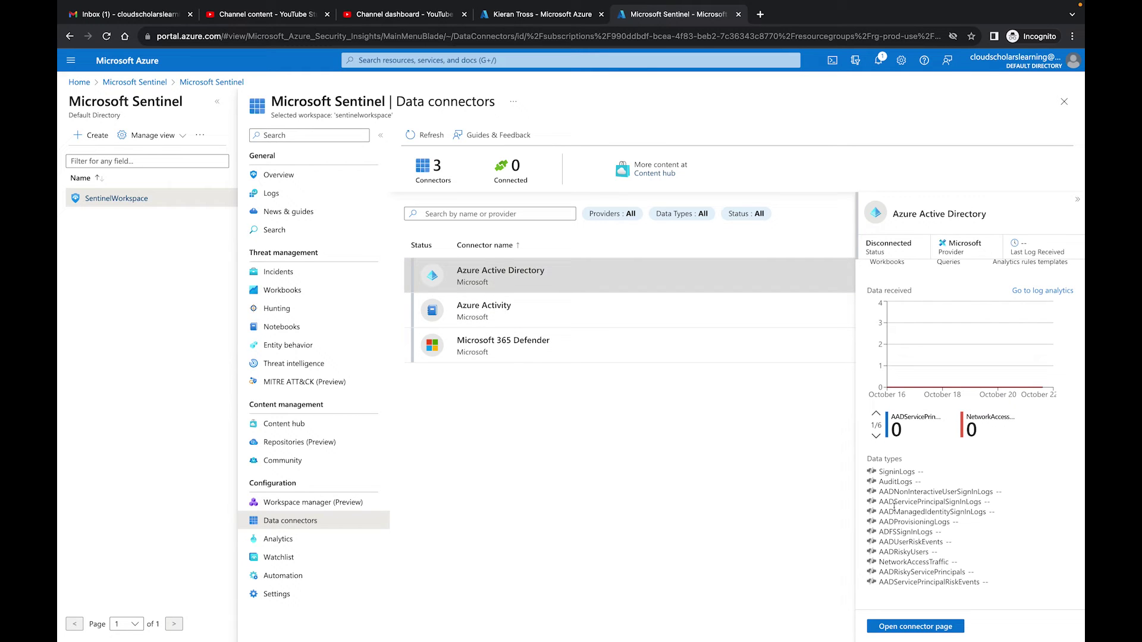
Enable Sign-In Logs and Audit Logs on the Azure Active Directory connector and apply the changes
left_click(925, 629)
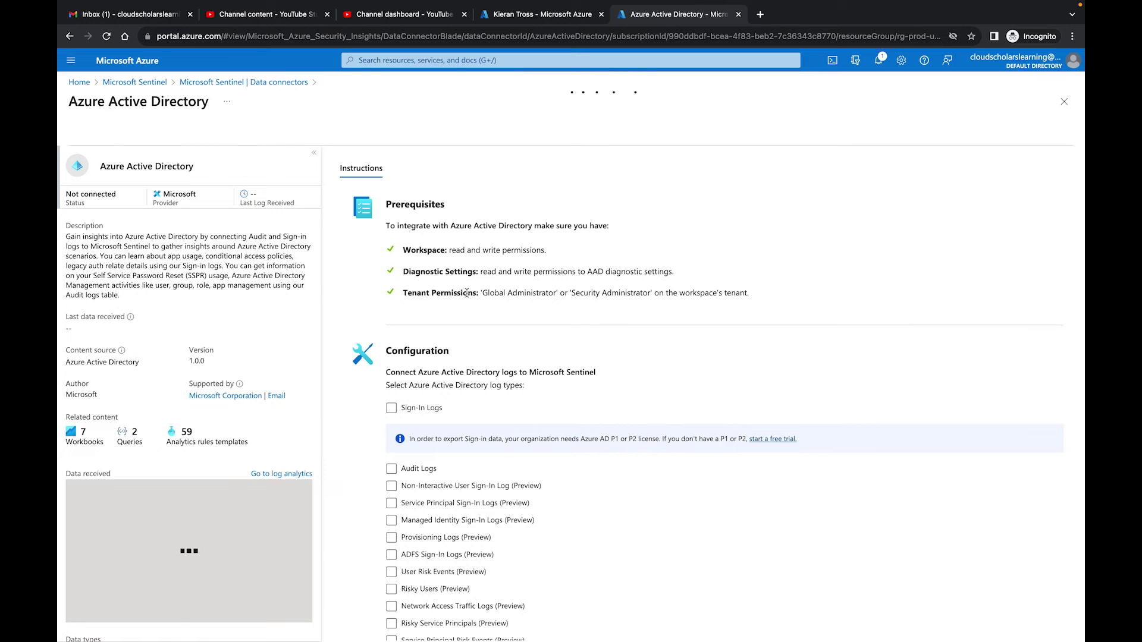
scroll(467, 293, "down", 1)
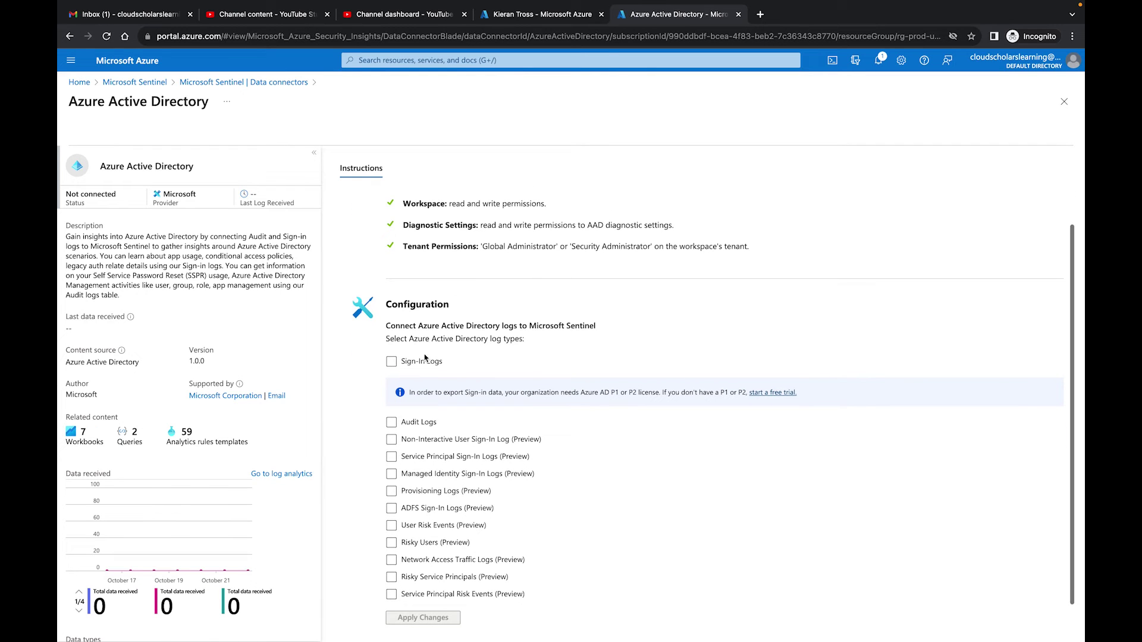
left_click(392, 362)
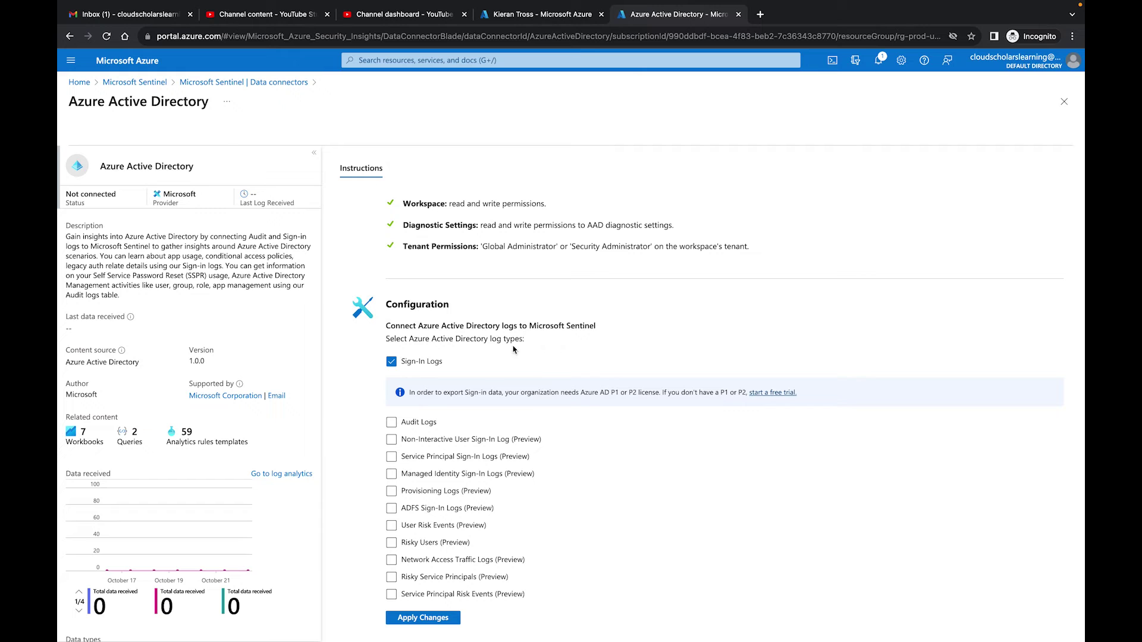
left_click(392, 423)
scroll(392, 475, "down", 1)
scroll(392, 474, "up", 2)
scroll(394, 474, "down", 2)
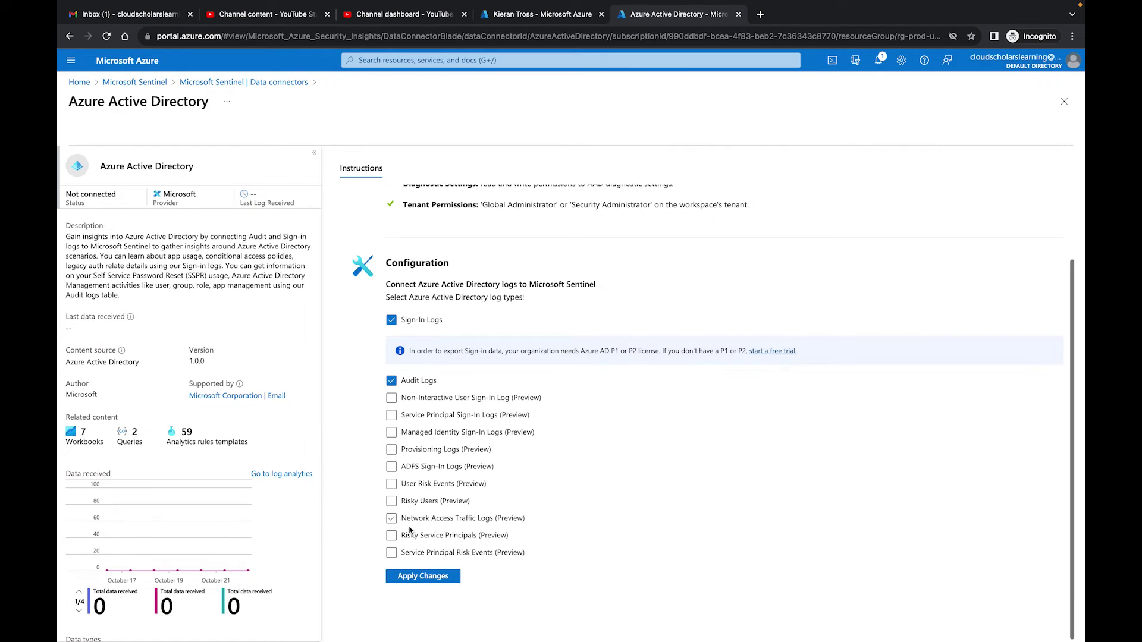
left_click(406, 577)
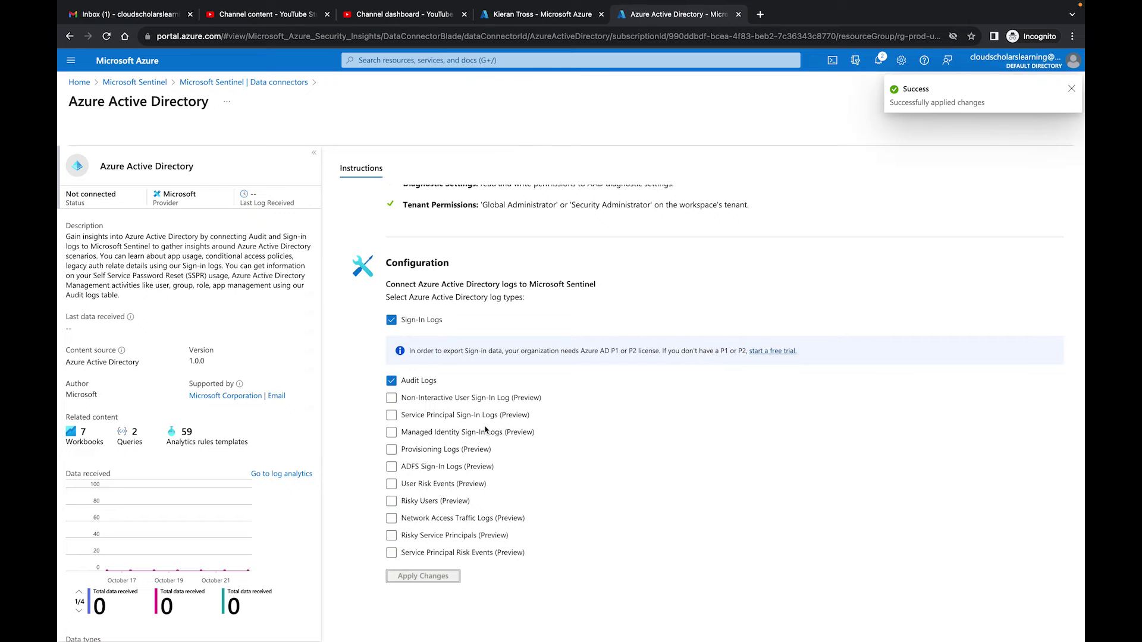
Close the connector page and show the Azure Activity connector's details
left_click(1071, 89)
left_click(1063, 101)
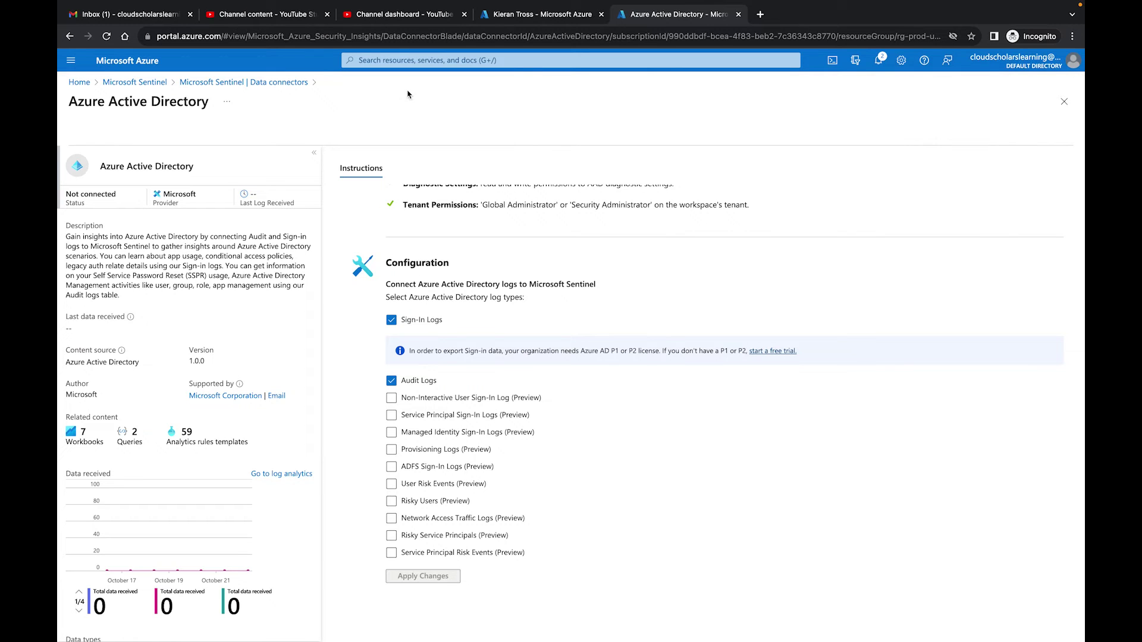
left_click(481, 314)
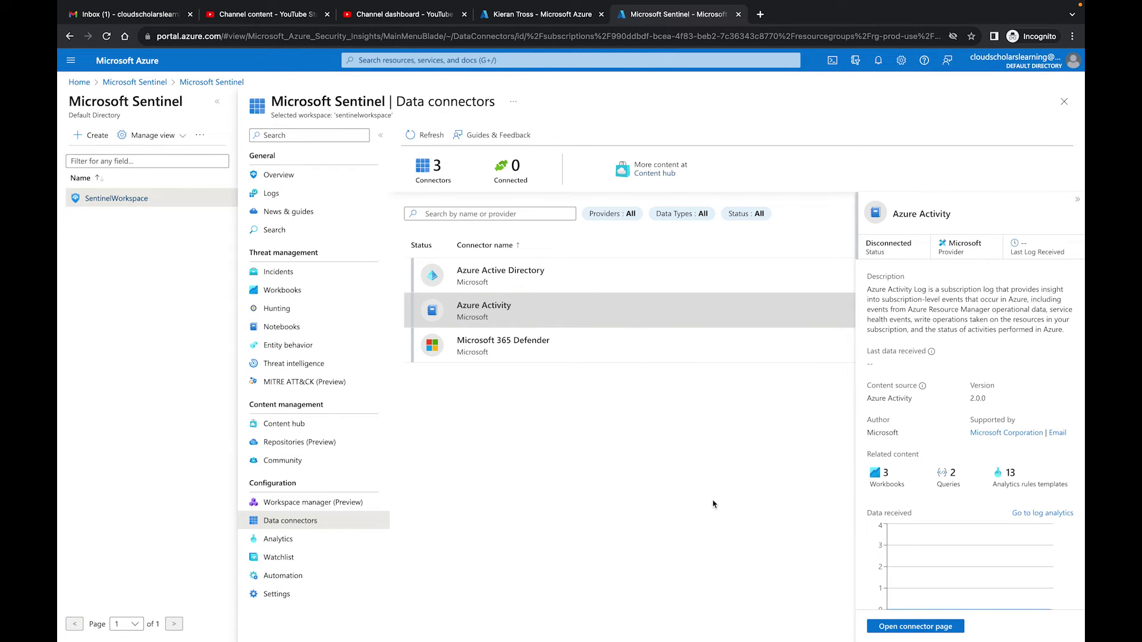
Launch the Azure Policy Assignment wizard with scope set to the Cloud Scholars subscription
left_click(926, 627)
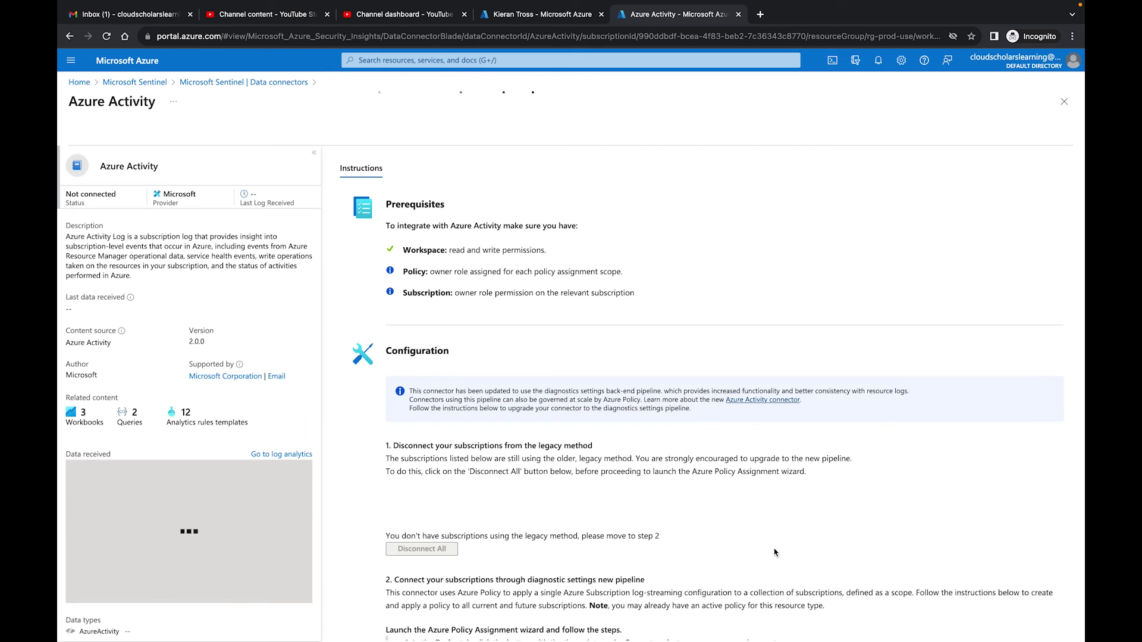
scroll(595, 458, "down", 3)
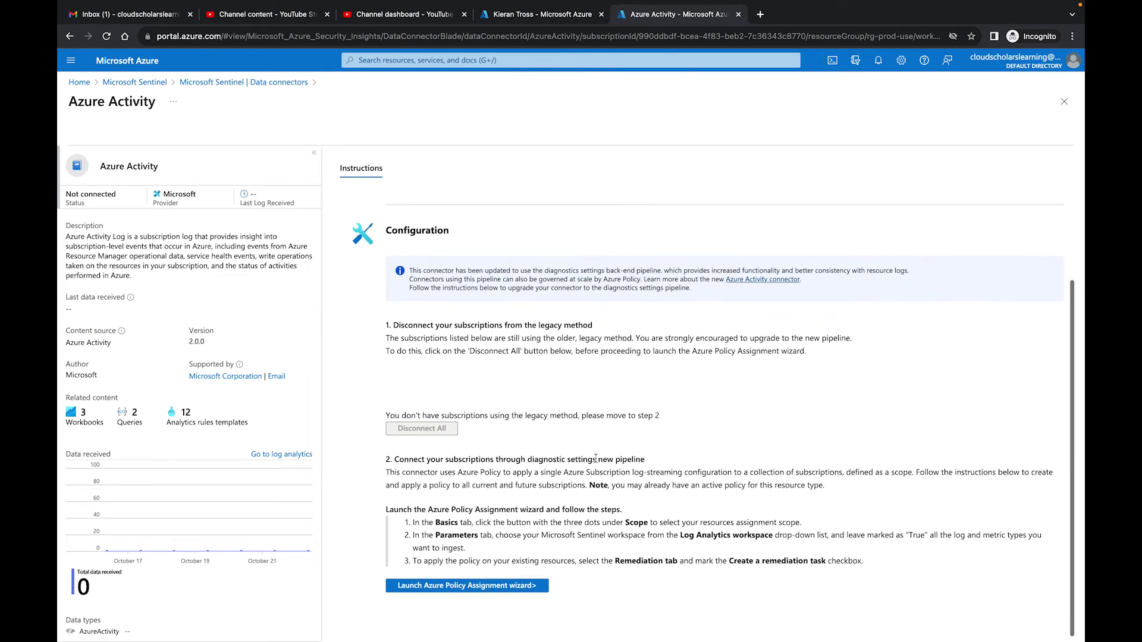
left_click(416, 583)
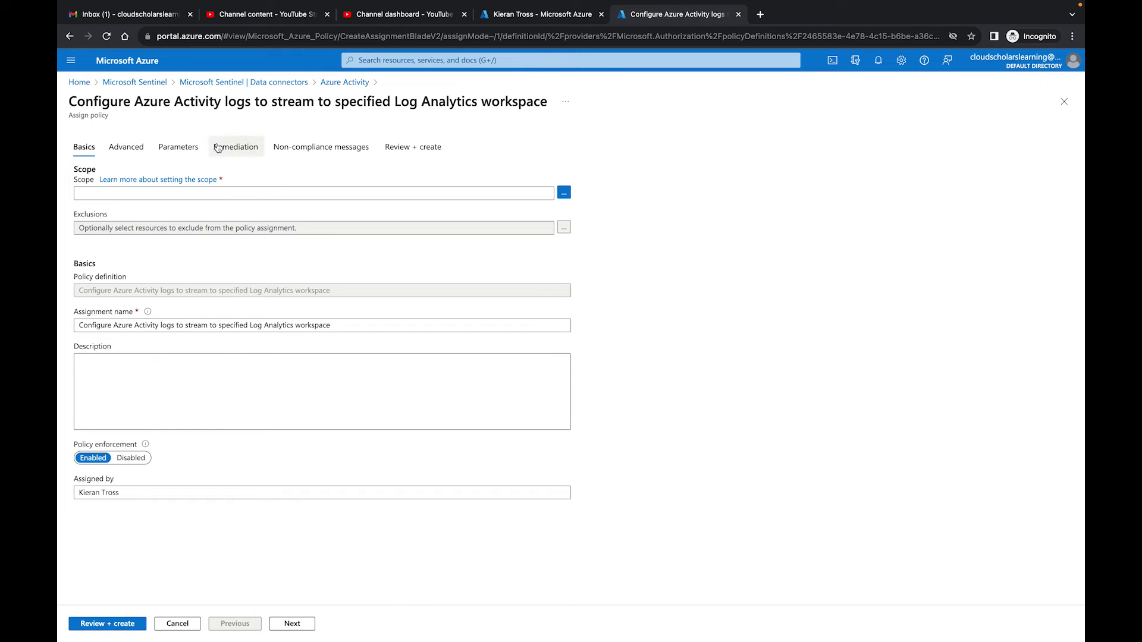
left_click(565, 193)
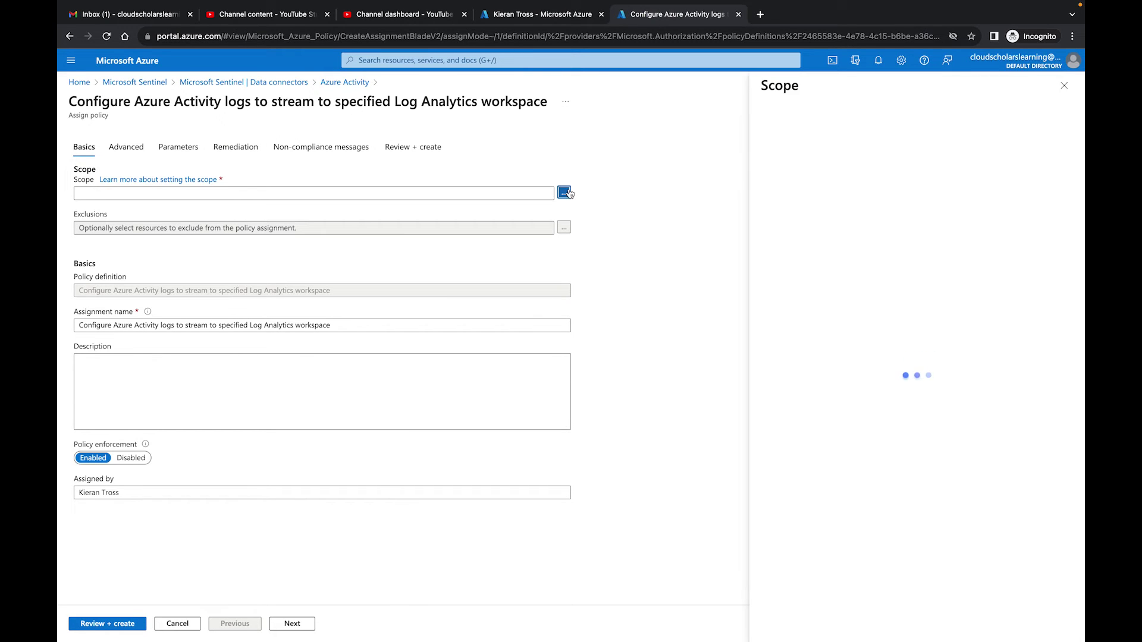
left_click(808, 156)
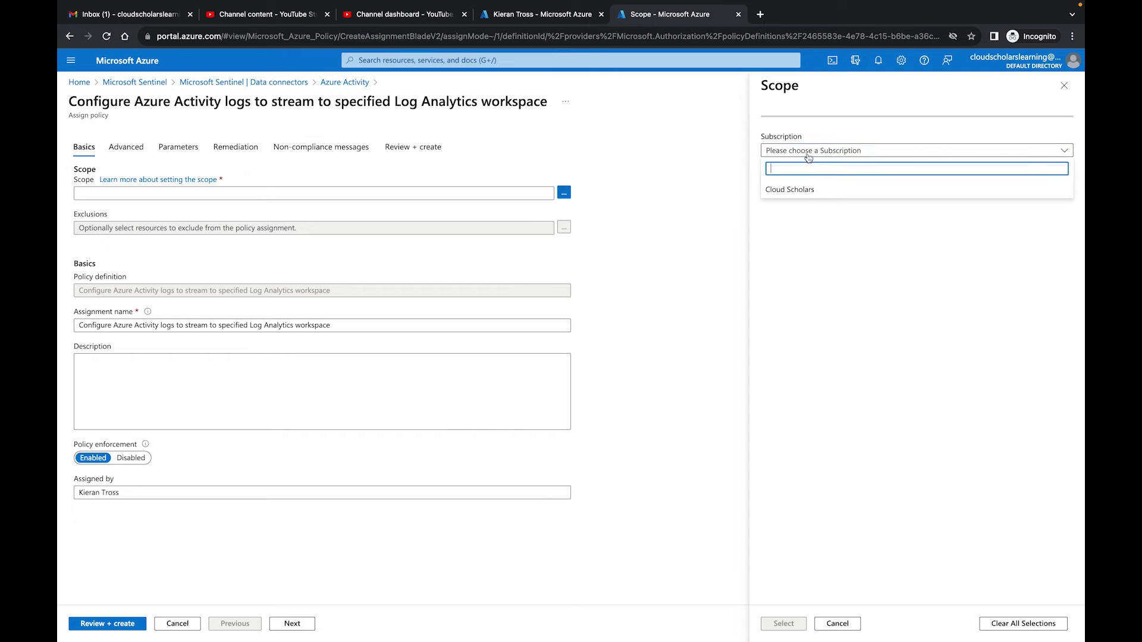
left_click(805, 189)
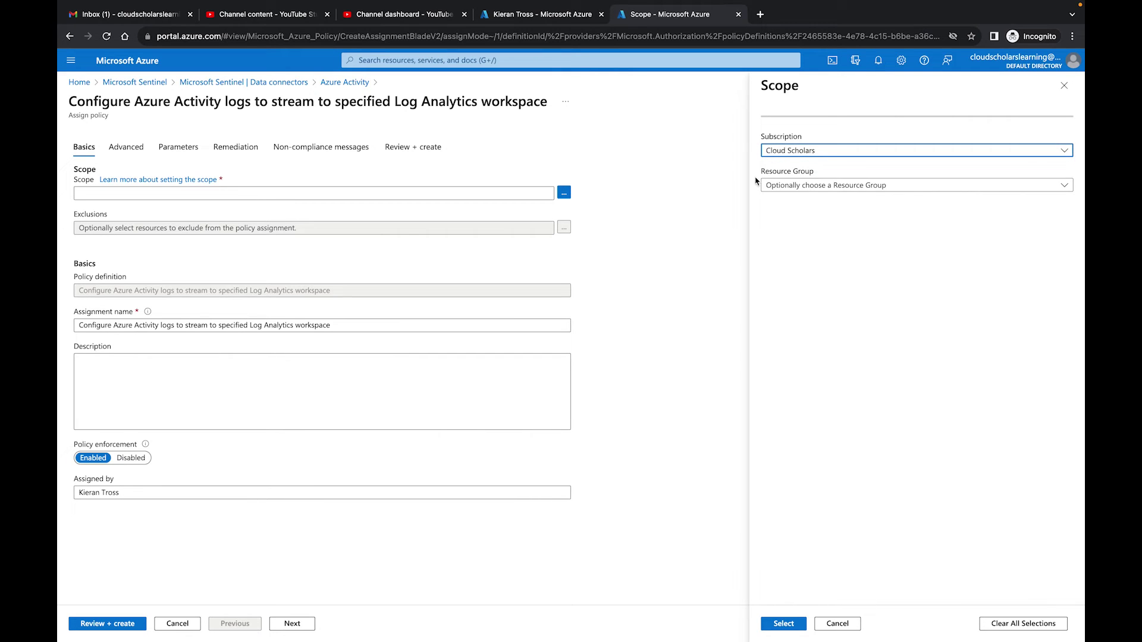
left_click(786, 623)
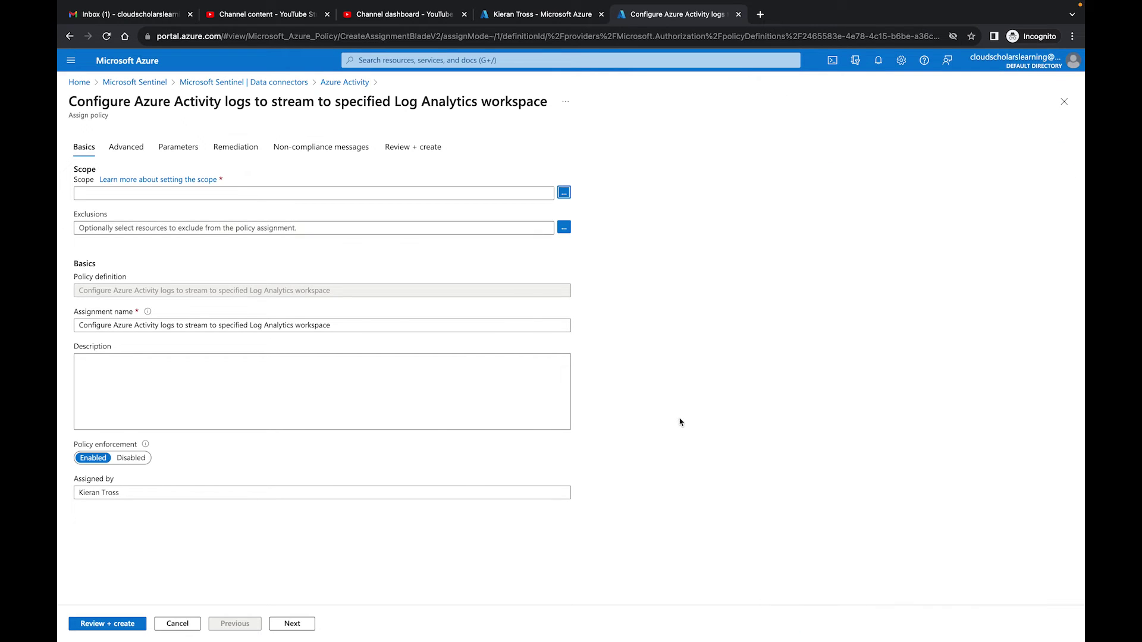
Choose SentinelWorkspace as destination, enable a remediation task, and advance to Review + create
left_click(291, 623)
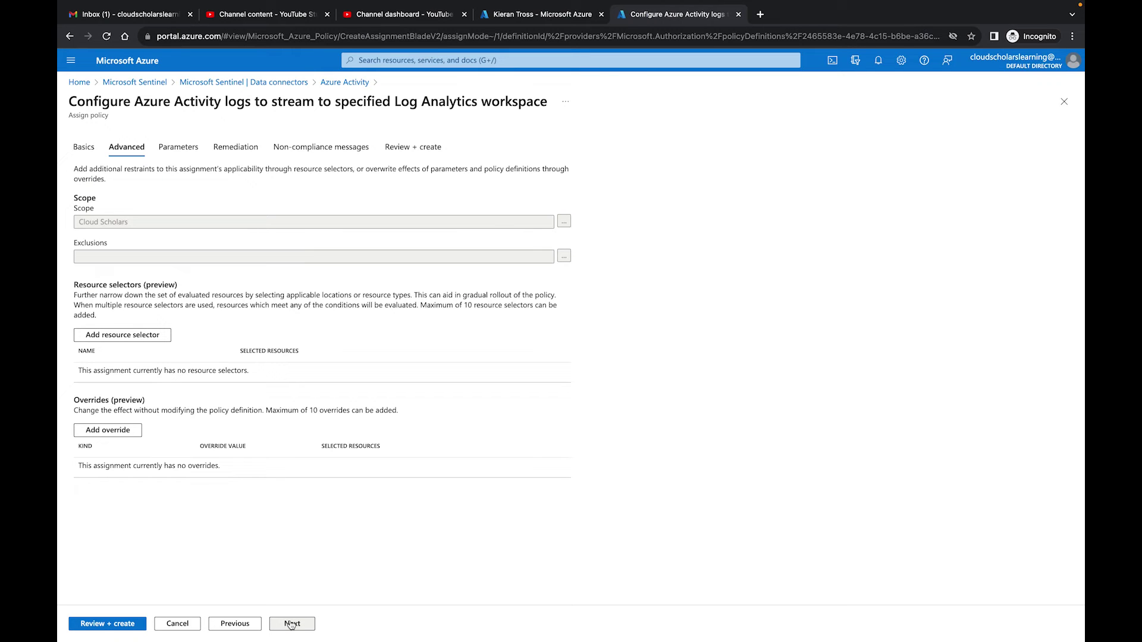
left_click(291, 623)
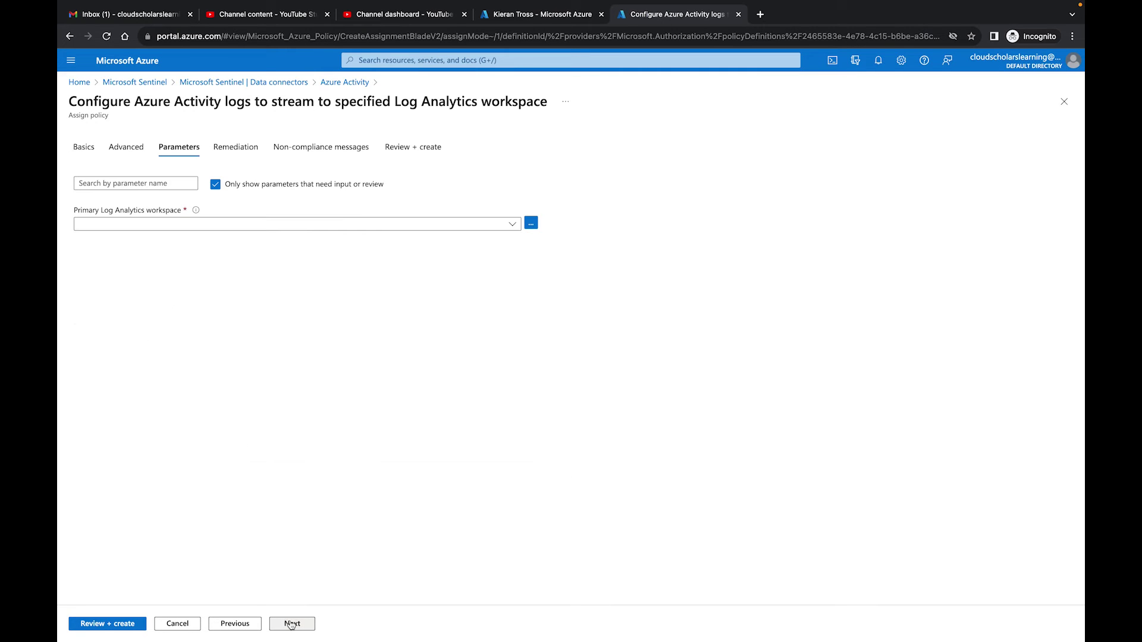
left_click(306, 225)
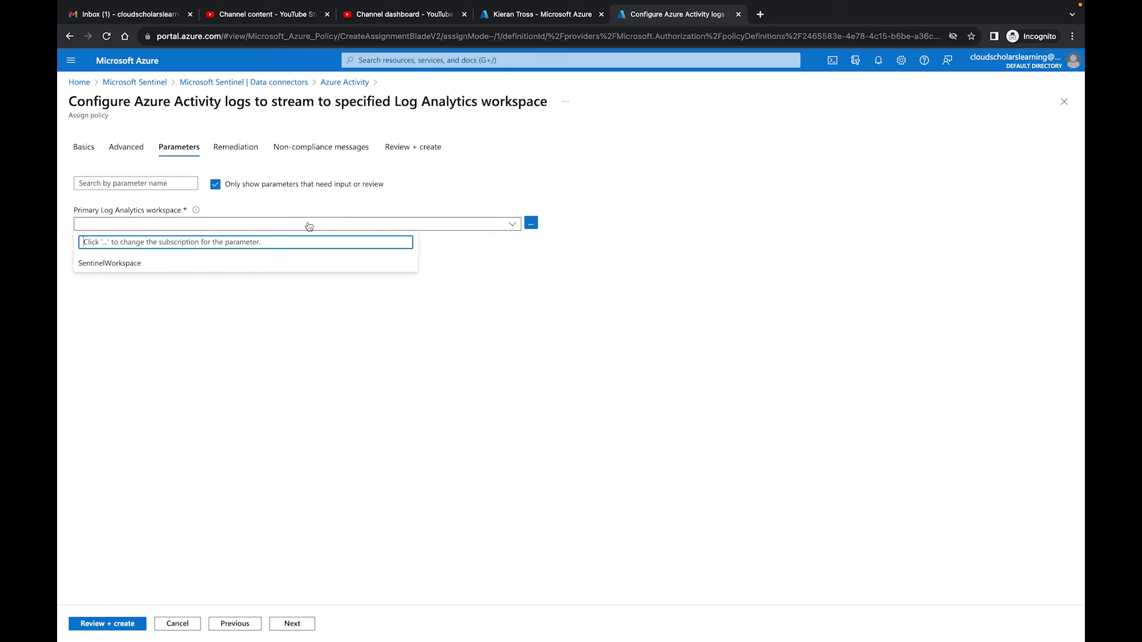
left_click(243, 265)
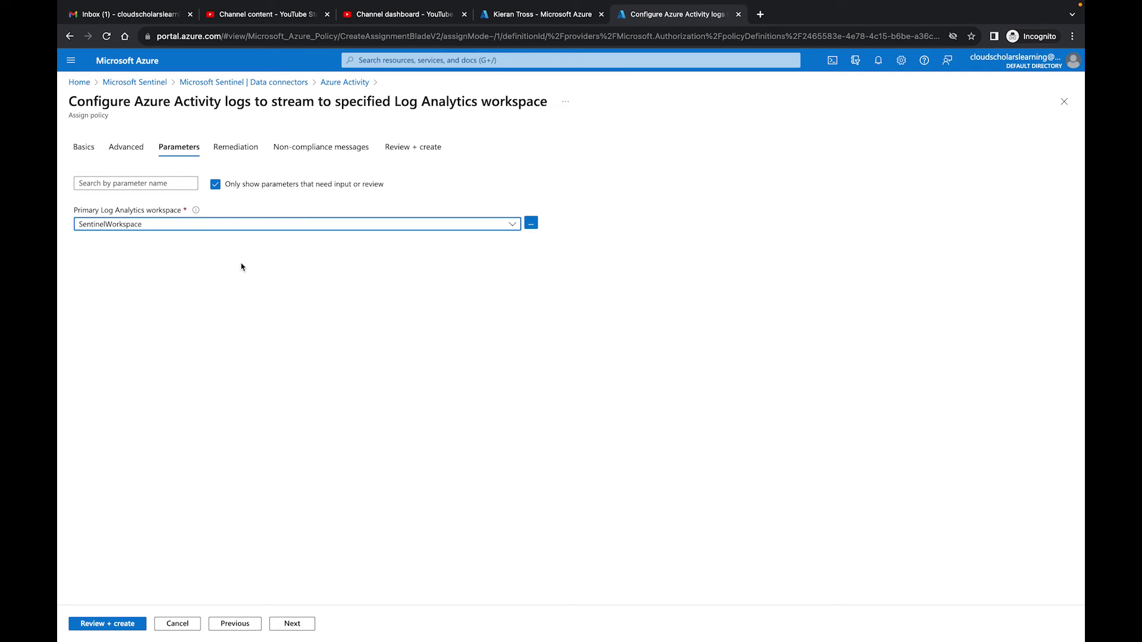
left_click(297, 624)
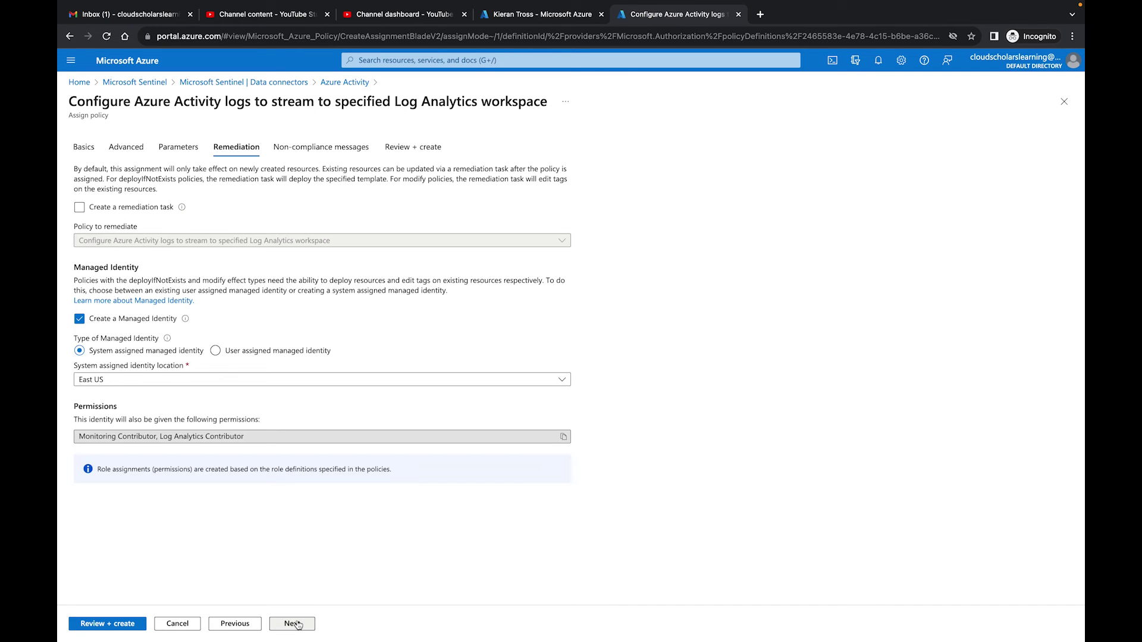
left_click(135, 210)
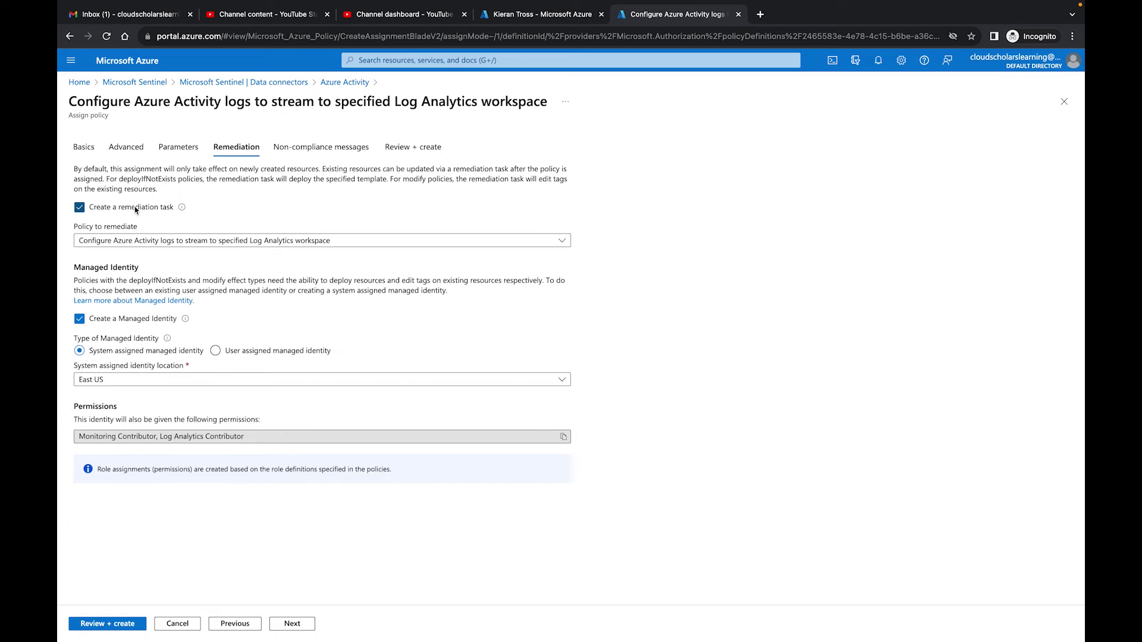
left_click(293, 624)
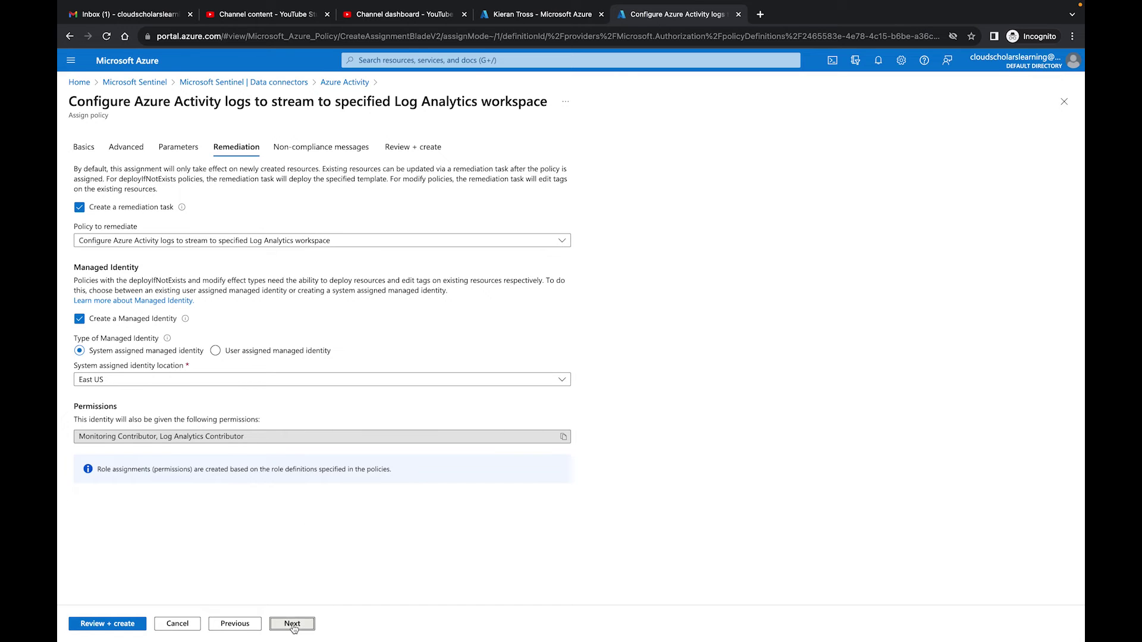
left_click(292, 625)
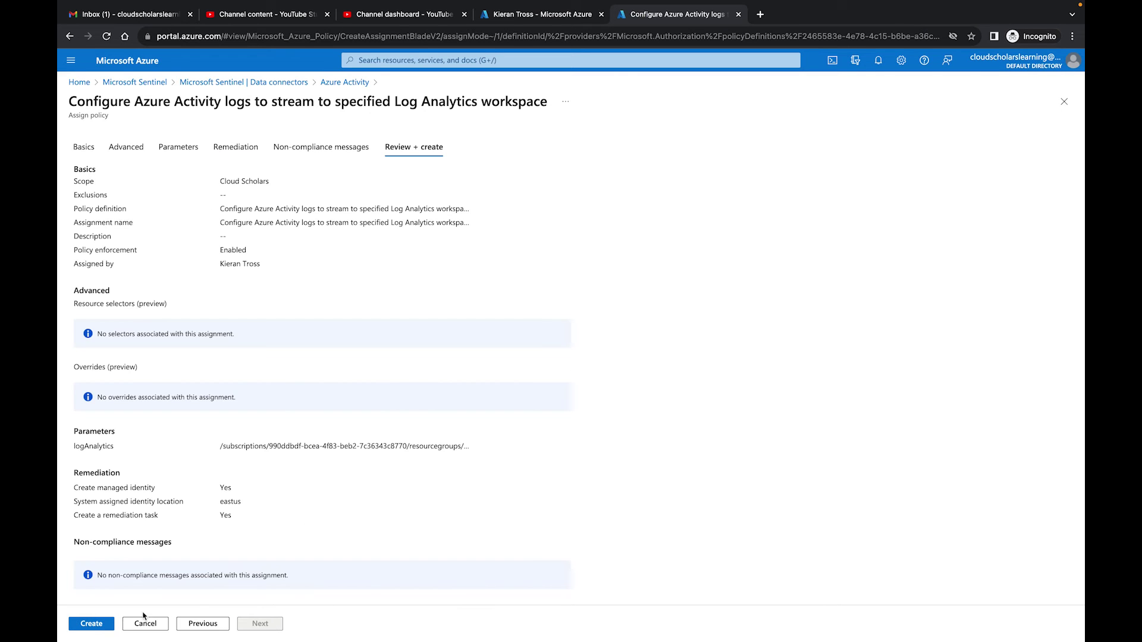
Create the Azure Activity policy assignment from the Review + create tab
left_click(103, 624)
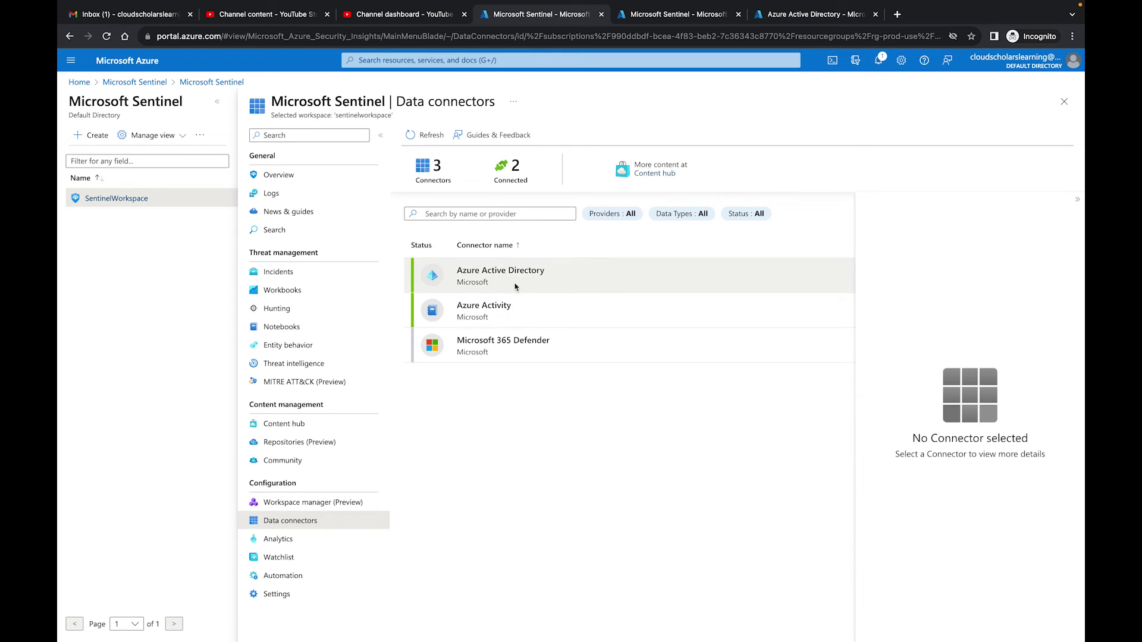
Check the Azure Active Directory connector page shows it connected, then return to the other Sentinel tab
left_click(515, 286)
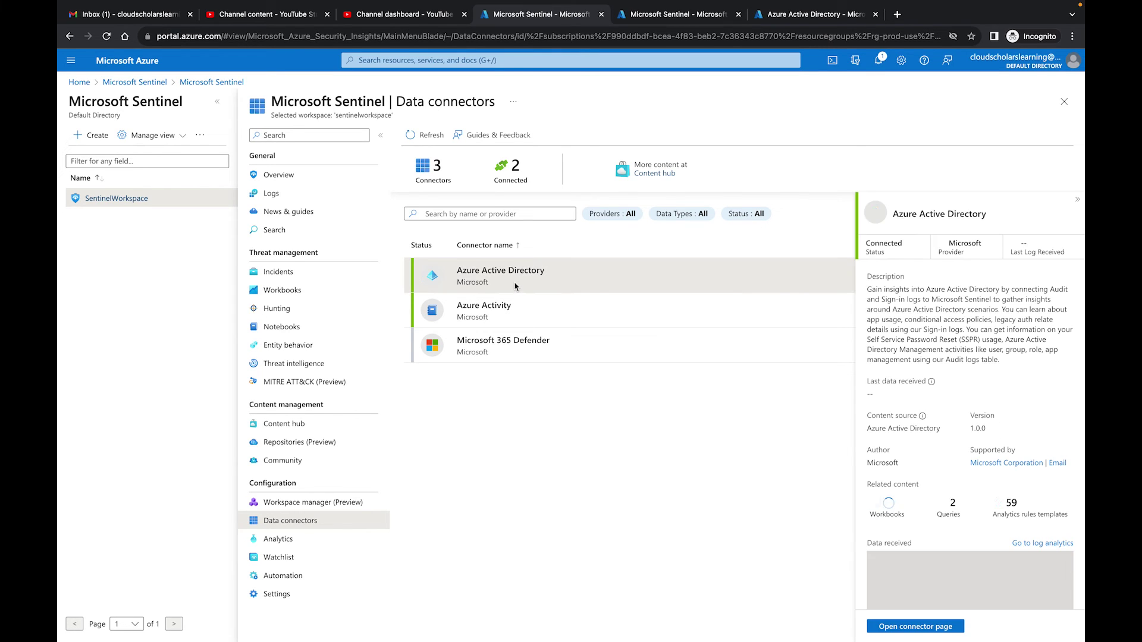
left_click(913, 626)
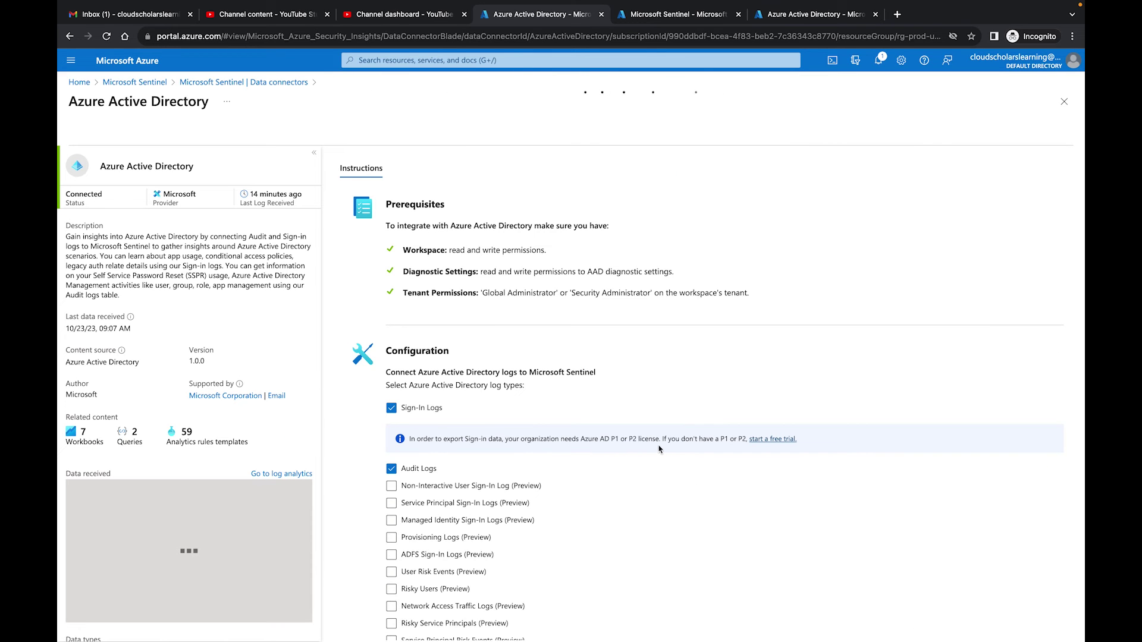
left_click(270, 88)
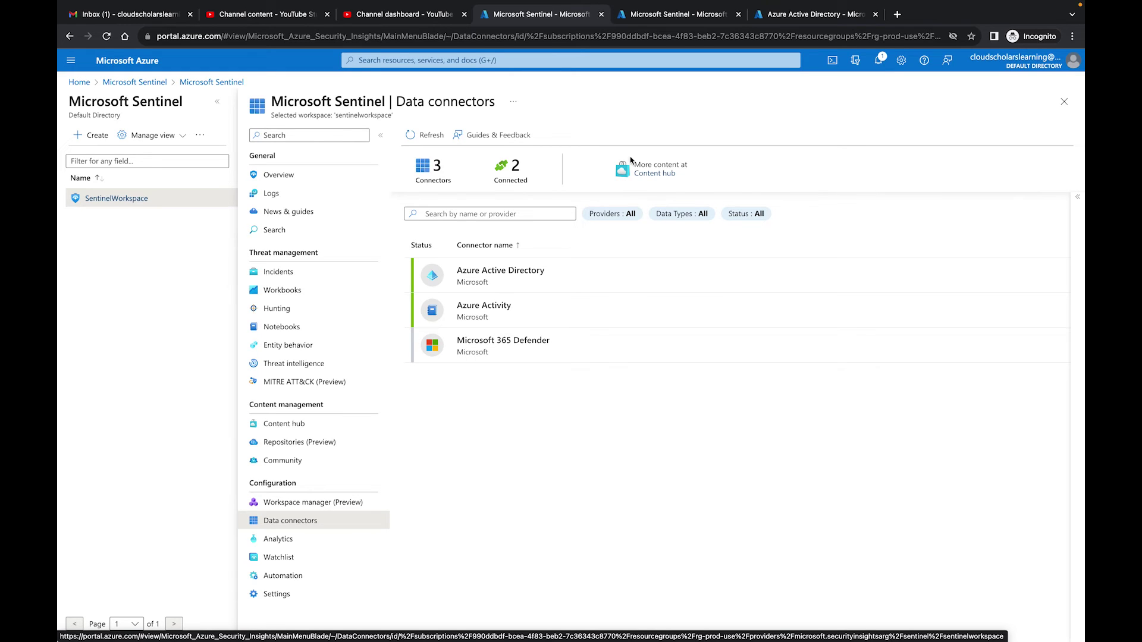
left_click(664, 19)
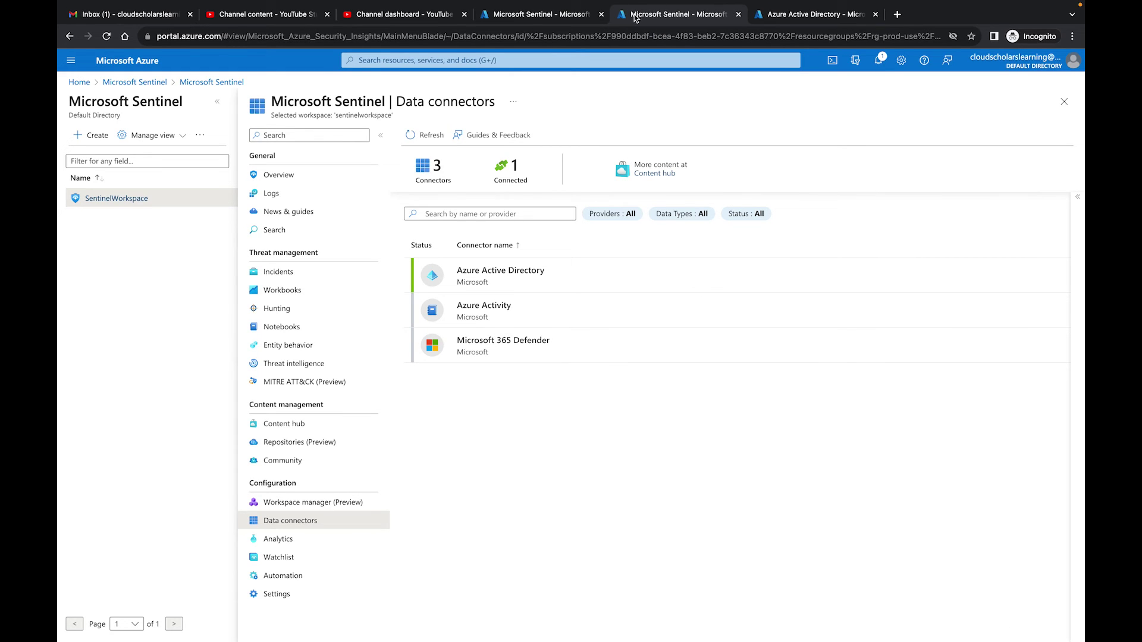
Verify Entra ID's diagnostic setting AzureSentinel_sentinelworkspace sends logs to sentinelworkspace, then return to Sentinel's tab
left_click(803, 16)
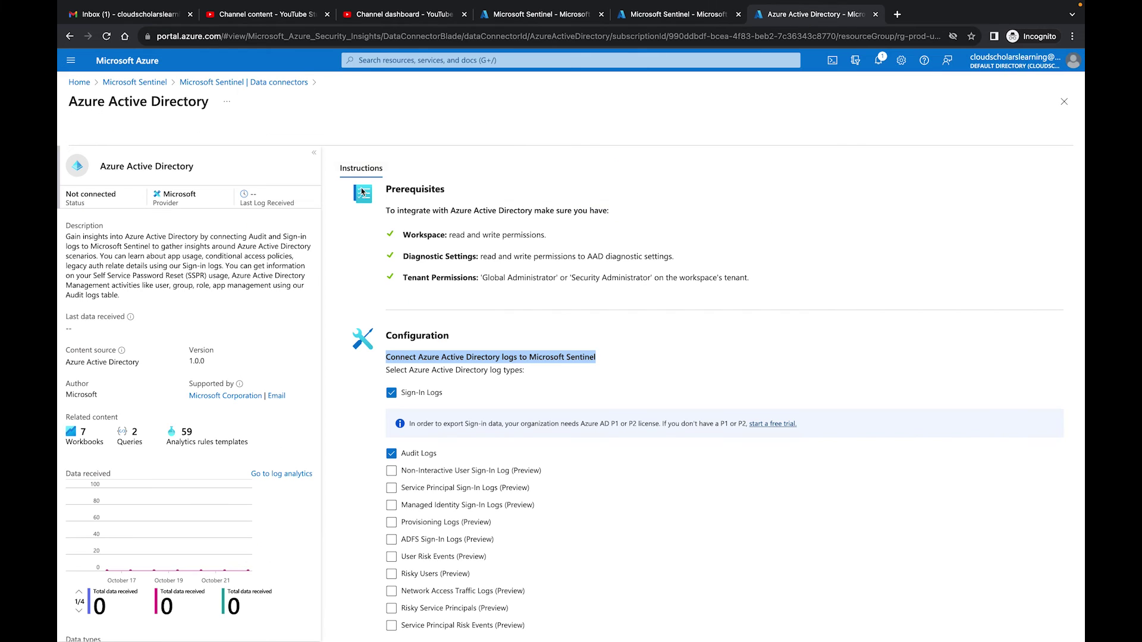
left_click(147, 95)
left_click(373, 64)
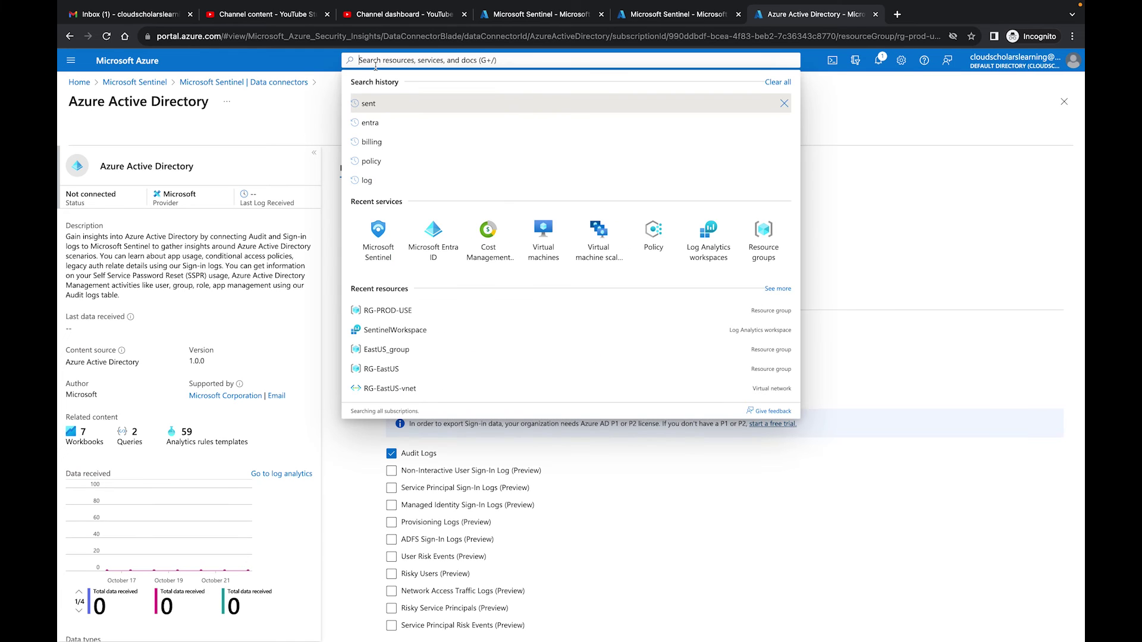
left_click(446, 229)
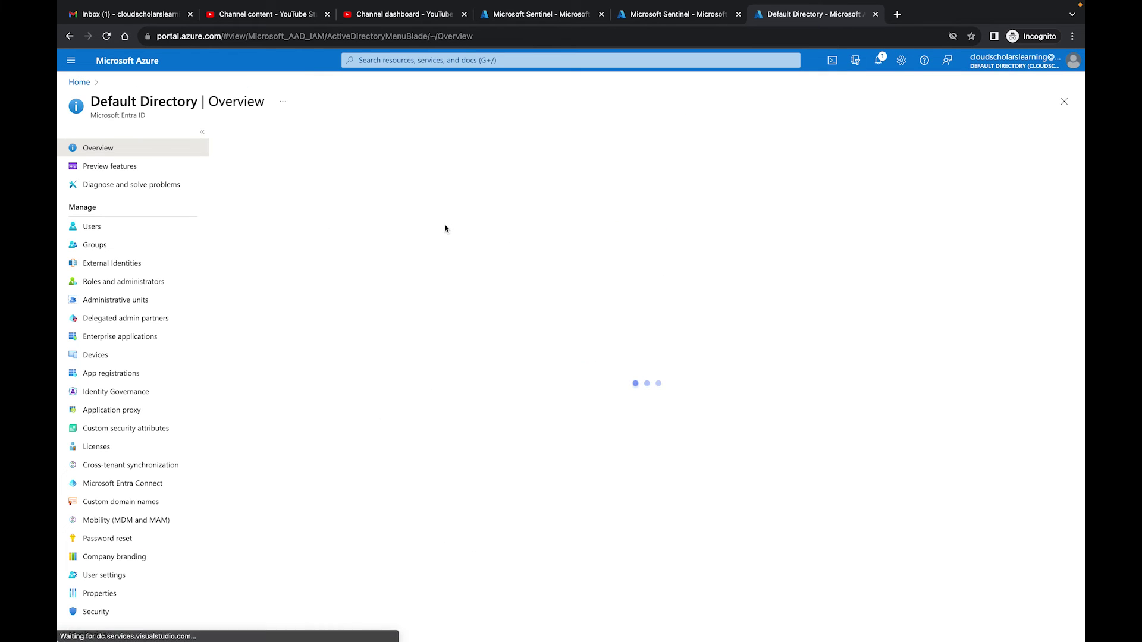
scroll(138, 524, "down", 4)
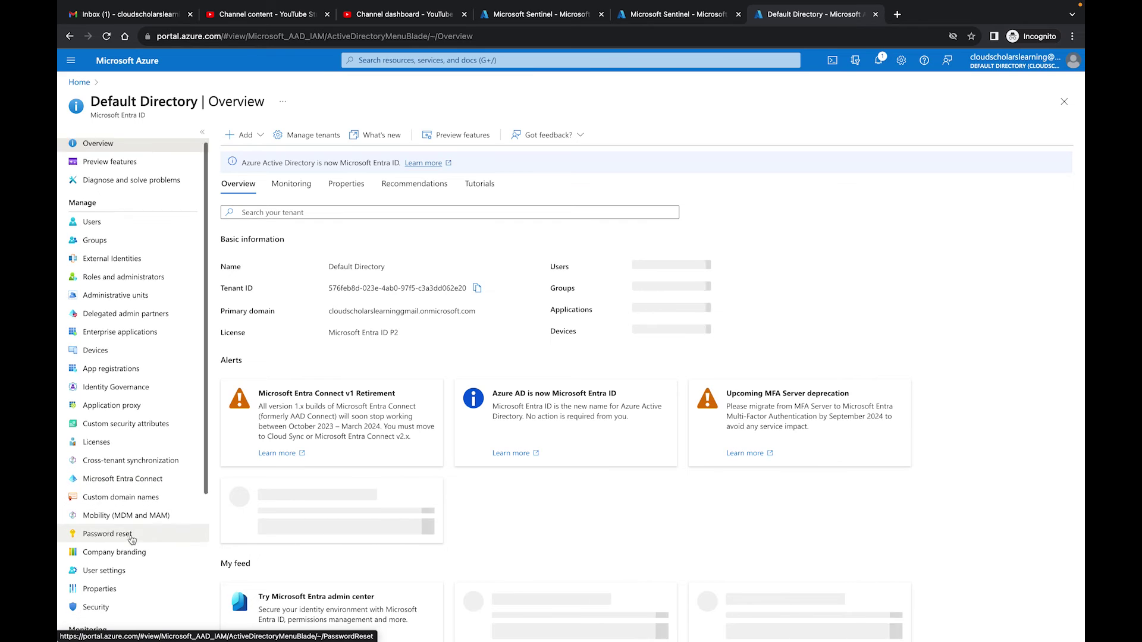
left_click(111, 539)
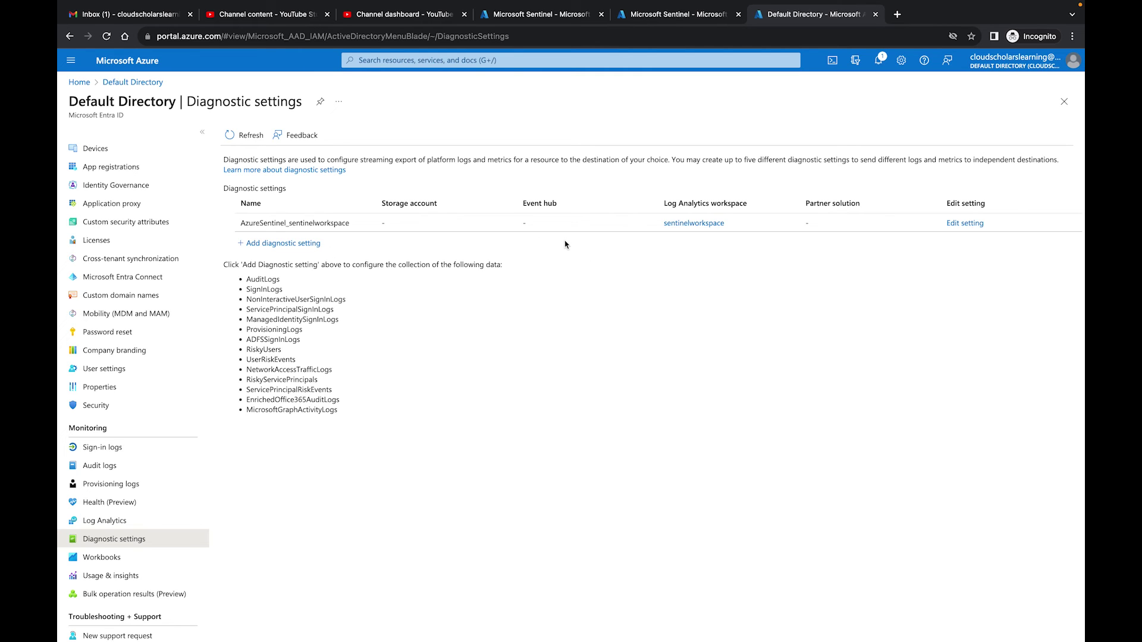
left_click(662, 16)
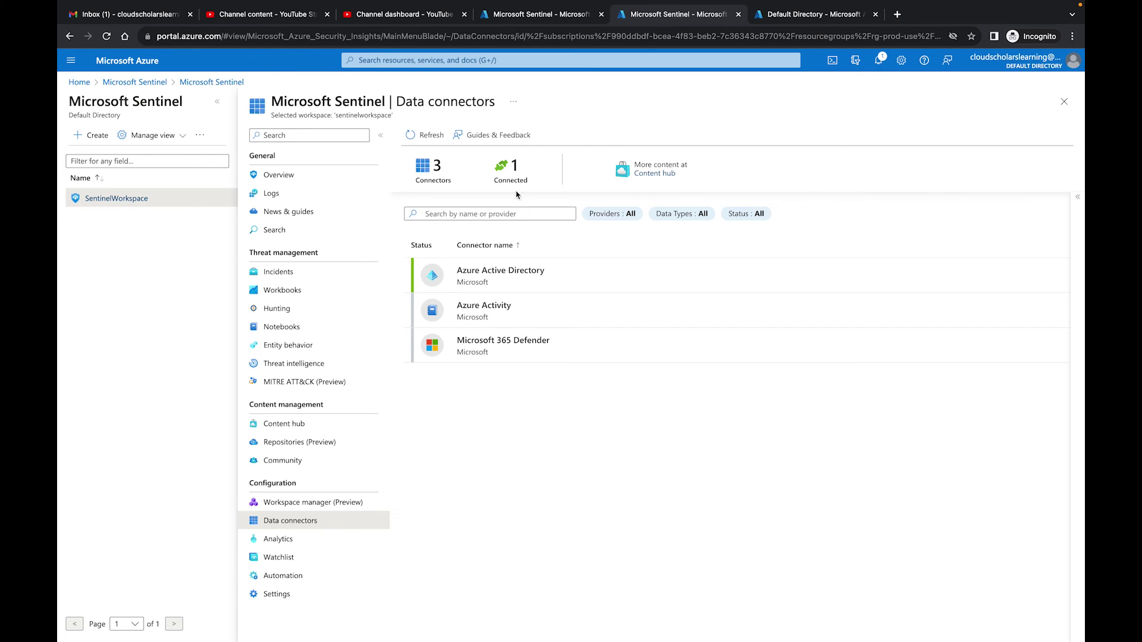
Refresh the Data connectors page to reload the connector statuses
left_click(423, 136)
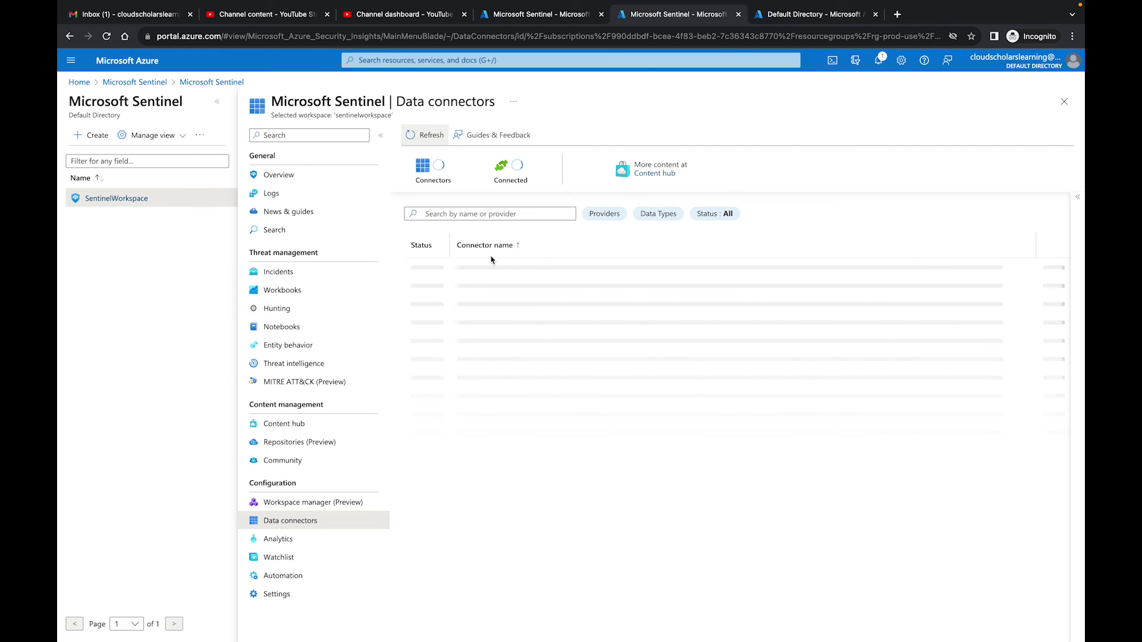